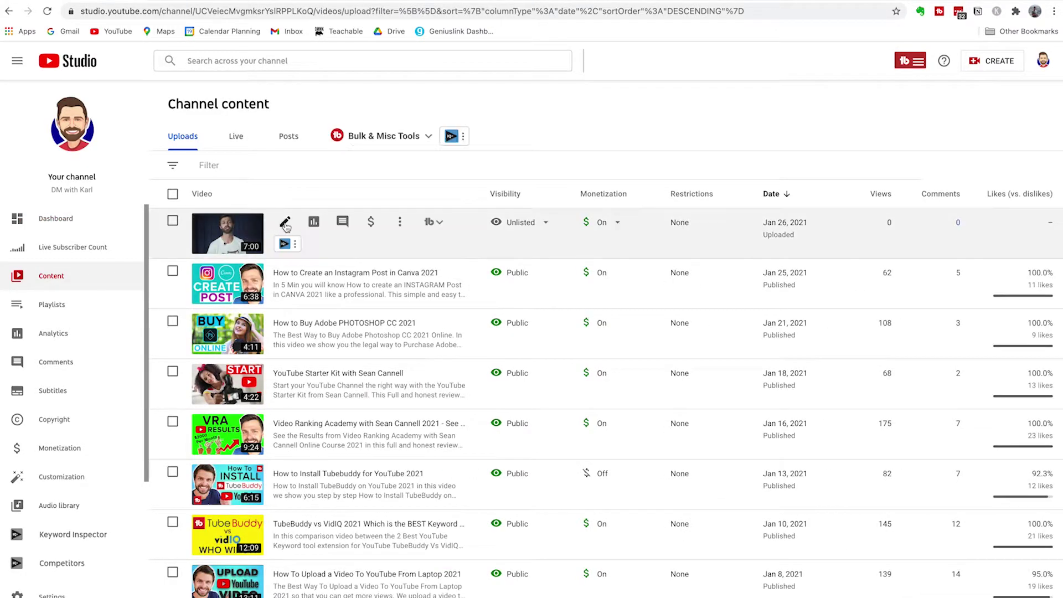
Open the details of the unlisted video uploaded Jan 26, 2021 and remove both of its existing tags.
{"action": "left_click", "coordinate": [284, 223]}
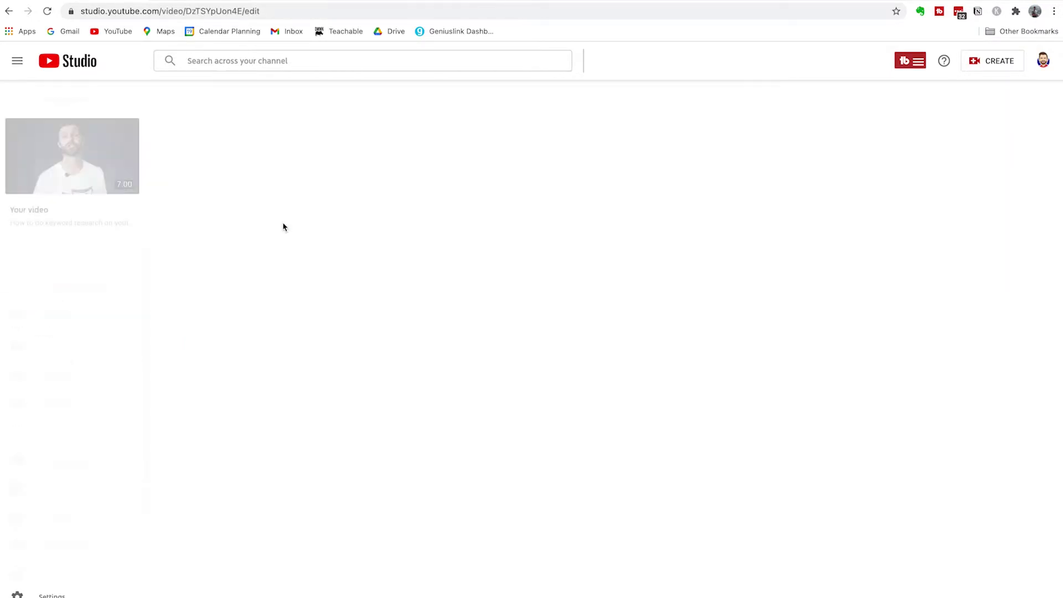
{"action": "scroll", "coordinate": [391, 383], "scroll_direction": "down", "scroll_amount": 15}
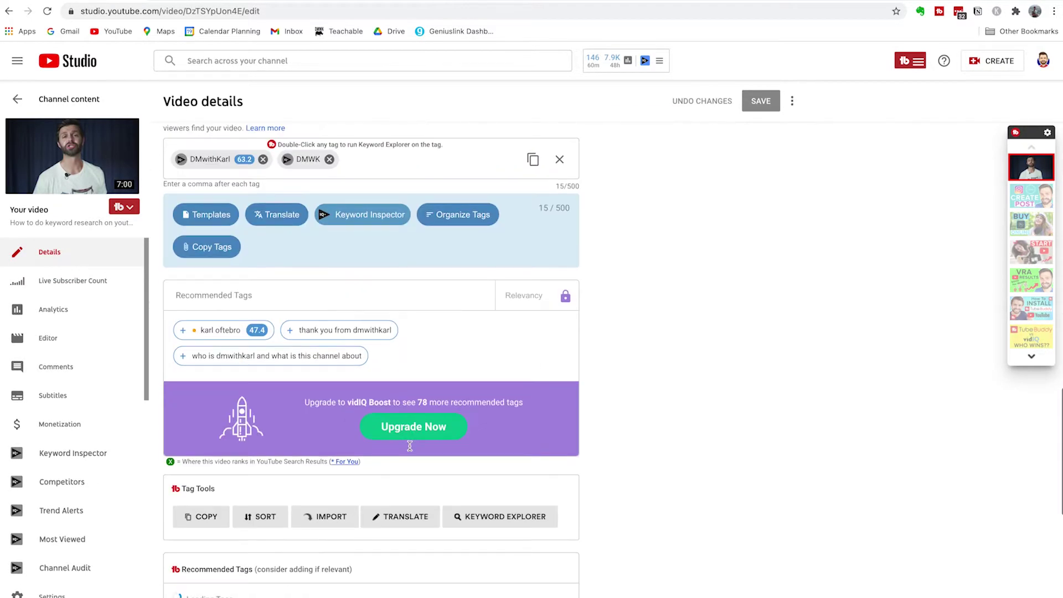
{"action": "scroll", "coordinate": [410, 446], "scroll_direction": "up", "scroll_amount": 8}
{"action": "scroll", "coordinate": [410, 446], "scroll_direction": "down", "scroll_amount": 6}
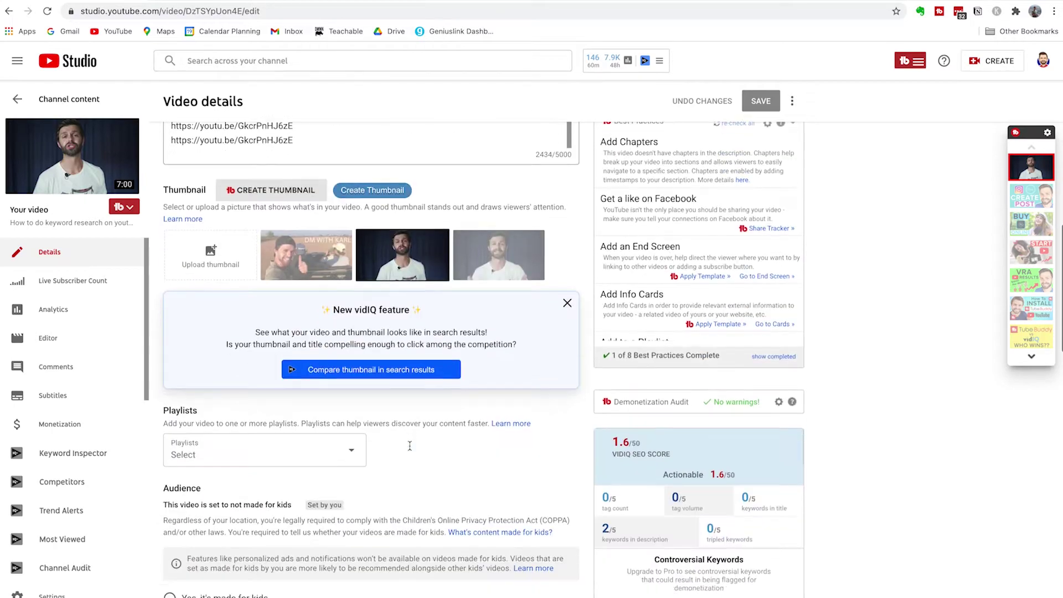
{"action": "scroll", "coordinate": [409, 445], "scroll_direction": "down", "scroll_amount": 3}
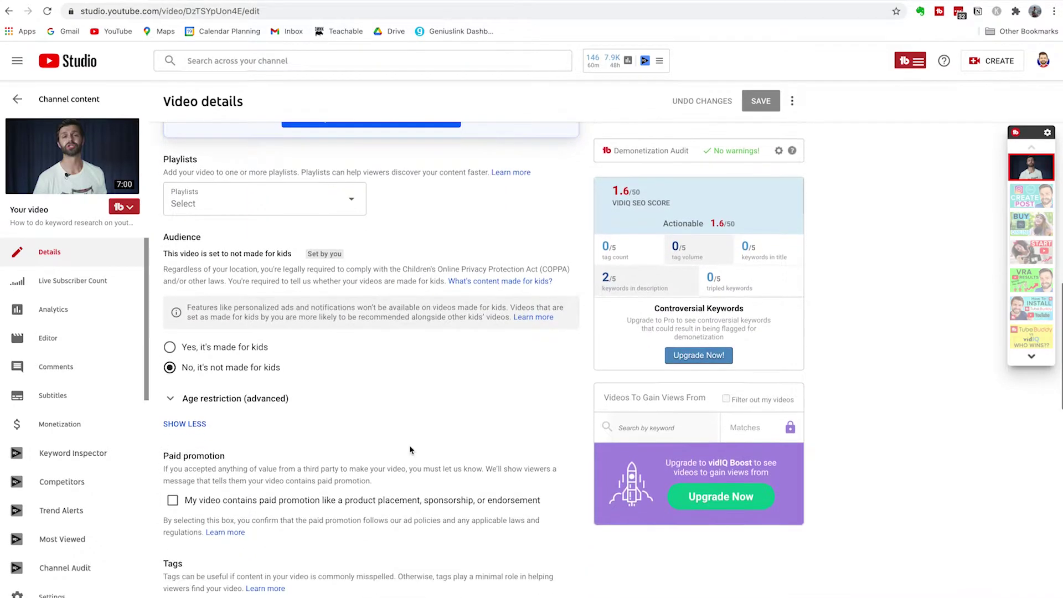
{"action": "scroll", "coordinate": [409, 449], "scroll_direction": "down", "scroll_amount": 4}
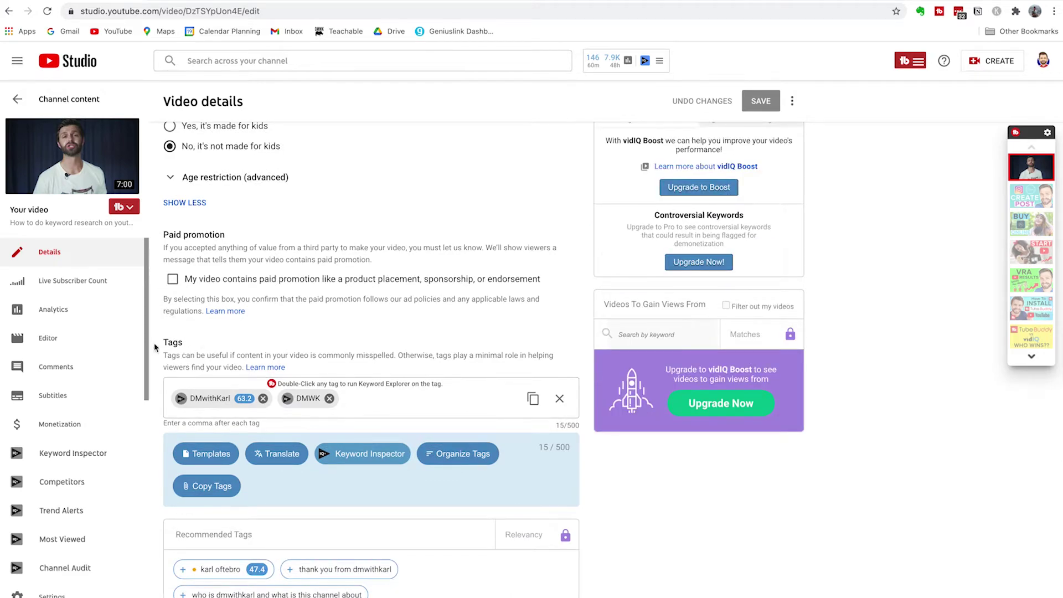
{"action": "left_click", "coordinate": [263, 398]}
{"action": "left_click", "coordinate": [220, 398]}
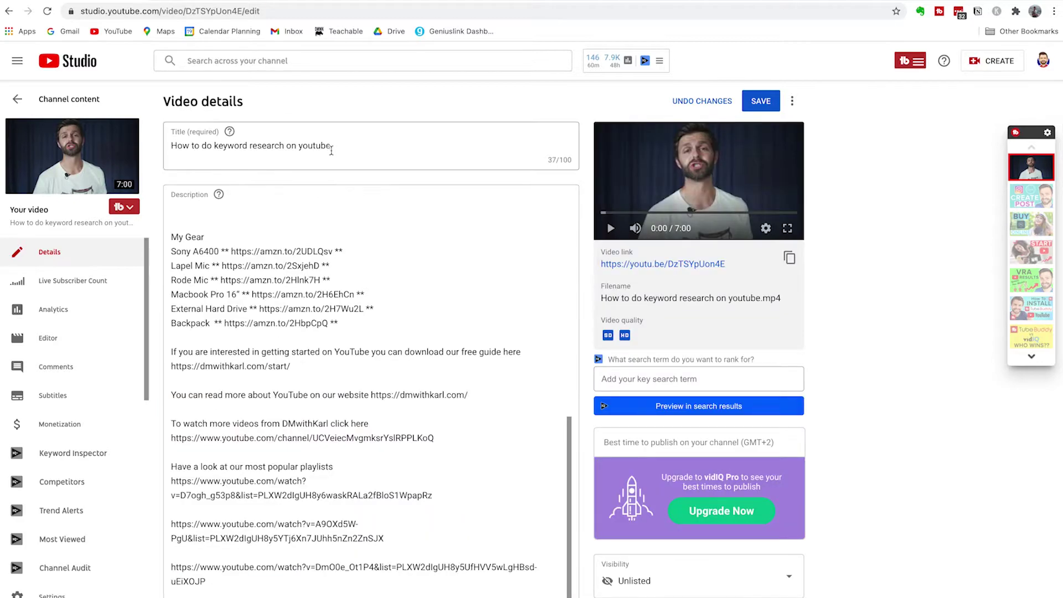
Copy the video title "How to do keyword research on youtube" and add it as the first tag.
{"action": "triple_click", "coordinate": [172, 145]}
{"action": "key", "text": "ctrl+c"}
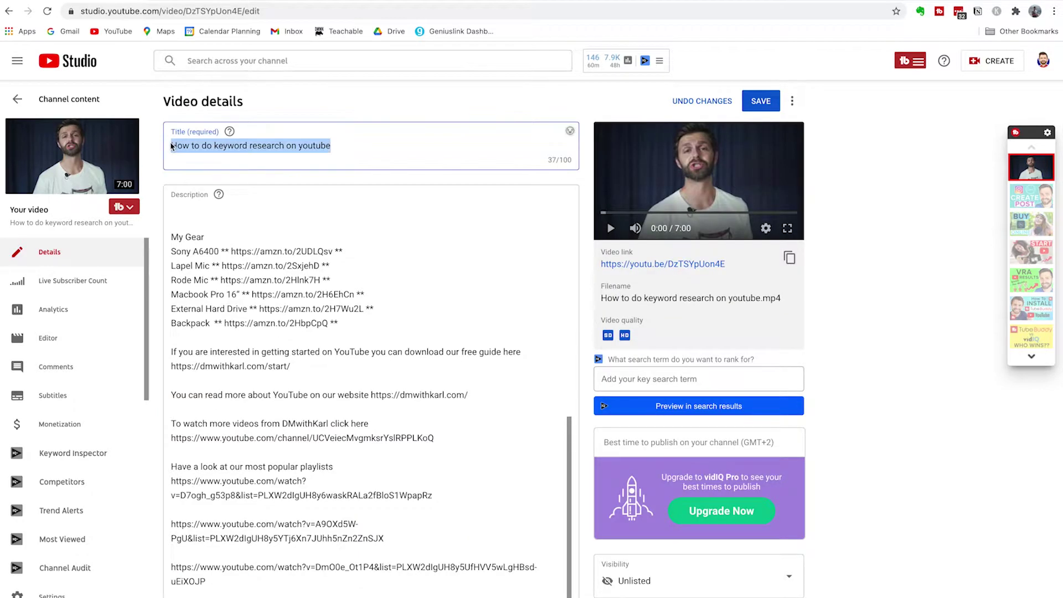
{"action": "scroll", "coordinate": [392, 315], "scroll_direction": "down", "scroll_amount": 20}
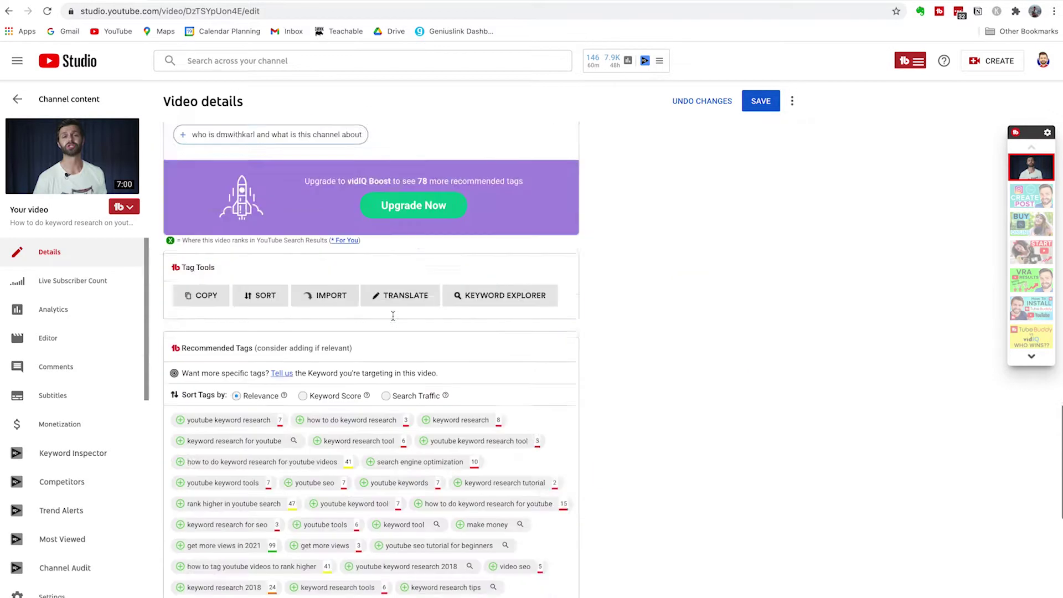
{"action": "scroll", "coordinate": [393, 315], "scroll_direction": "up", "scroll_amount": 9}
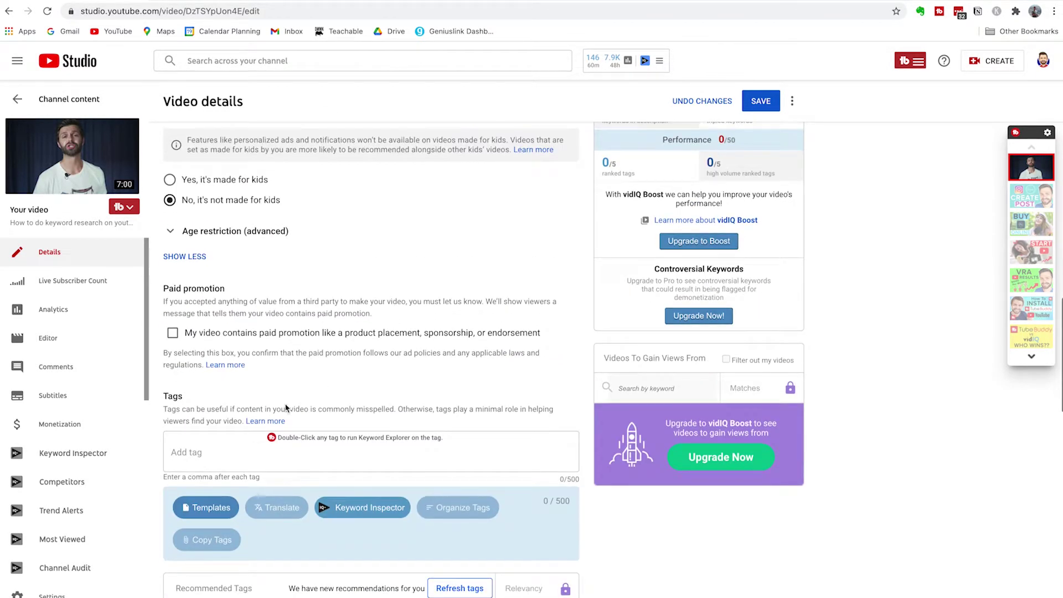
{"action": "left_click", "coordinate": [182, 451]}
{"action": "key", "text": "ctrl+v"}
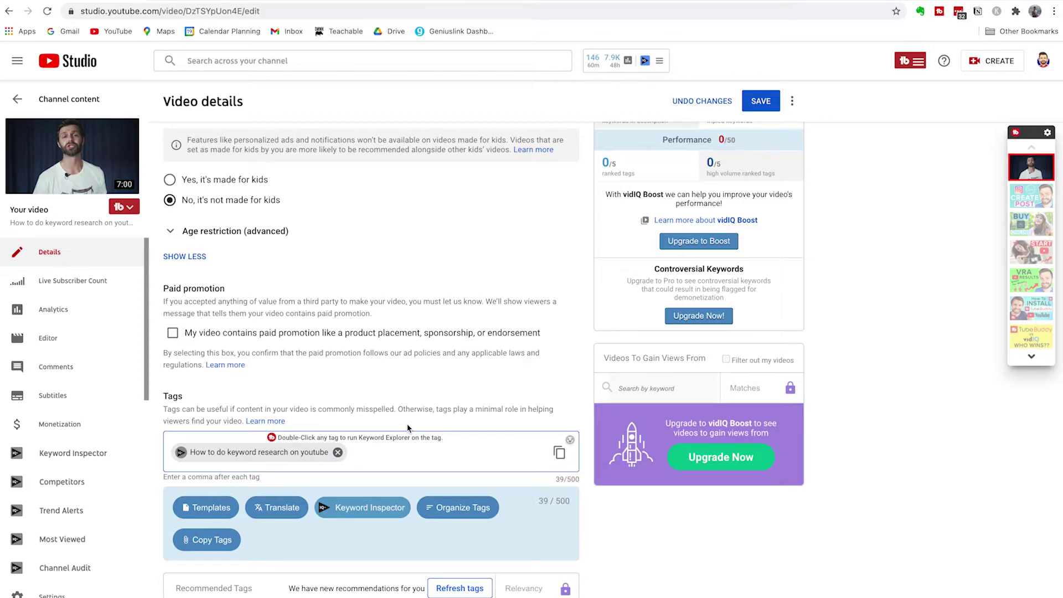
Add the tags "keyword research on youtube" and "keyword research" to the video.
{"action": "type", "text": "keyword "}
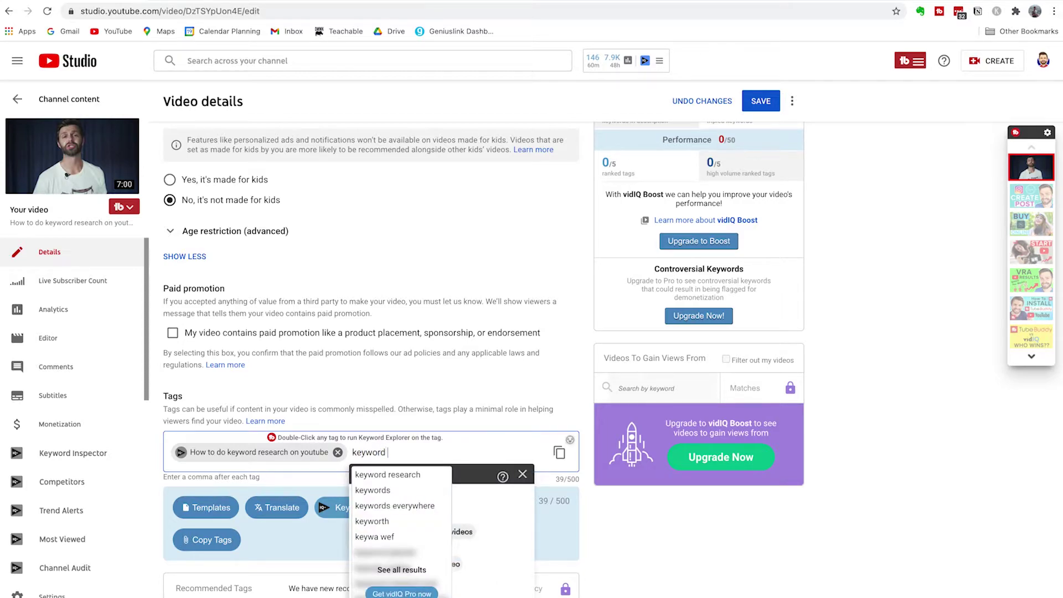
{"action": "type", "text": "research on youtube"}
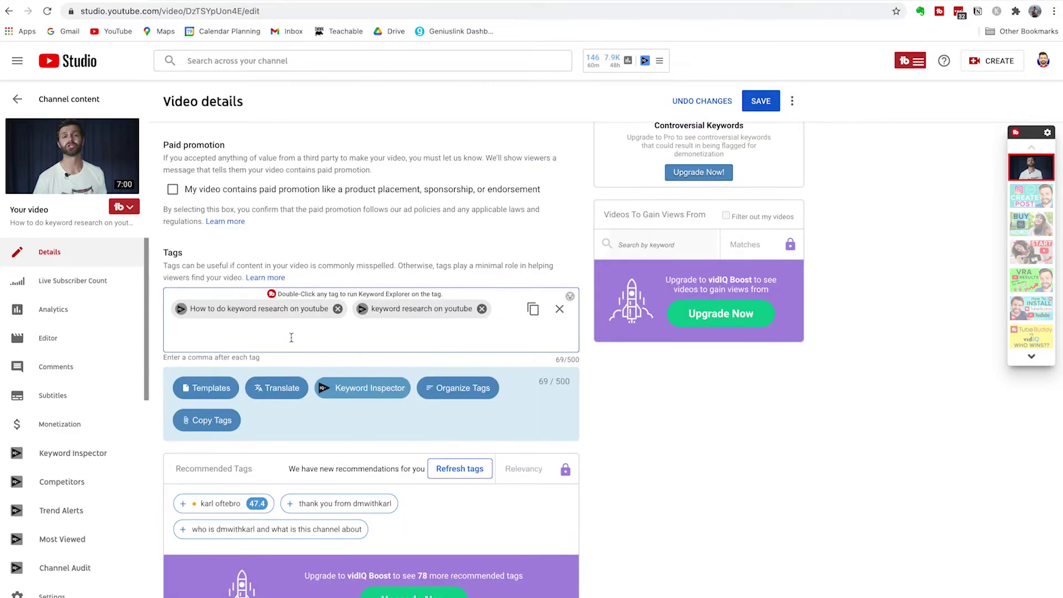
{"action": "key", "text": "Return"}
{"action": "scroll", "coordinate": [291, 337], "scroll_direction": "down", "scroll_amount": 3}
{"action": "type", "text": "keyword"}
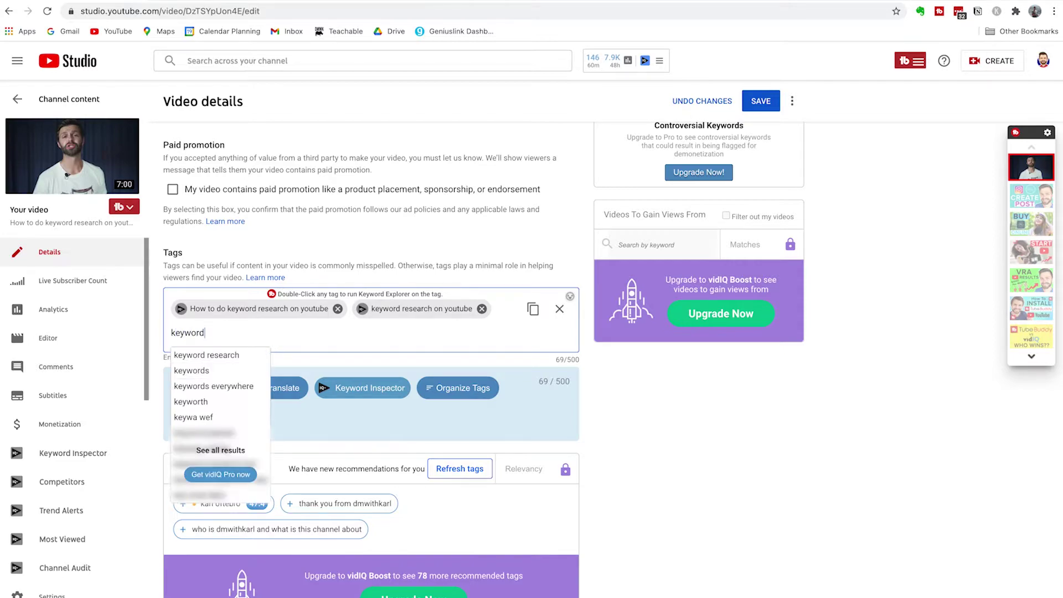
{"action": "type", "text": " research"}
{"action": "key", "text": "Return"}
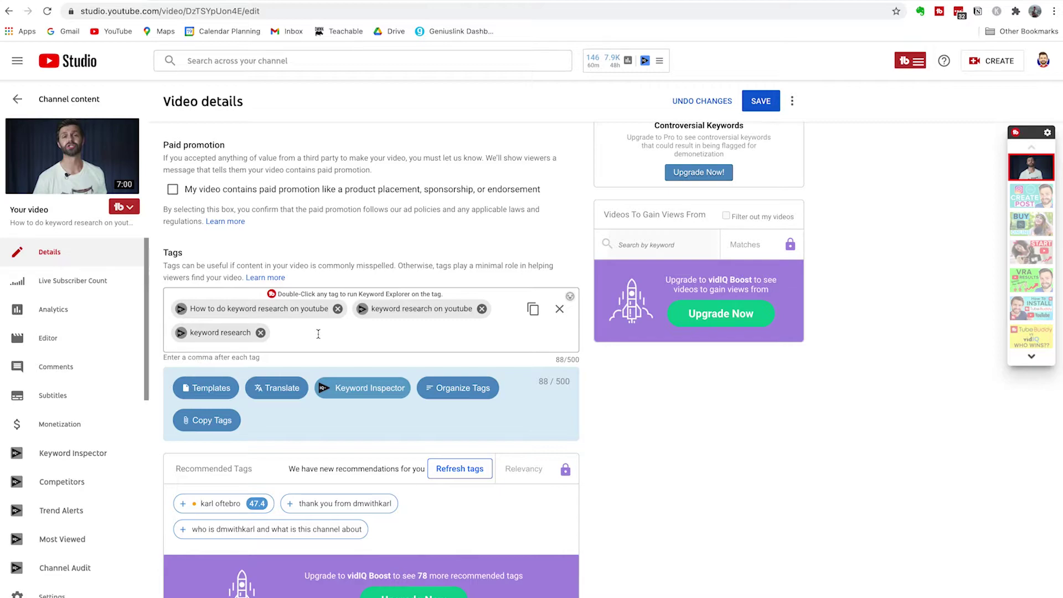
Add the tag "how to do keyword research on youtube 2021" to the video.
{"action": "left_click", "coordinate": [321, 334]}
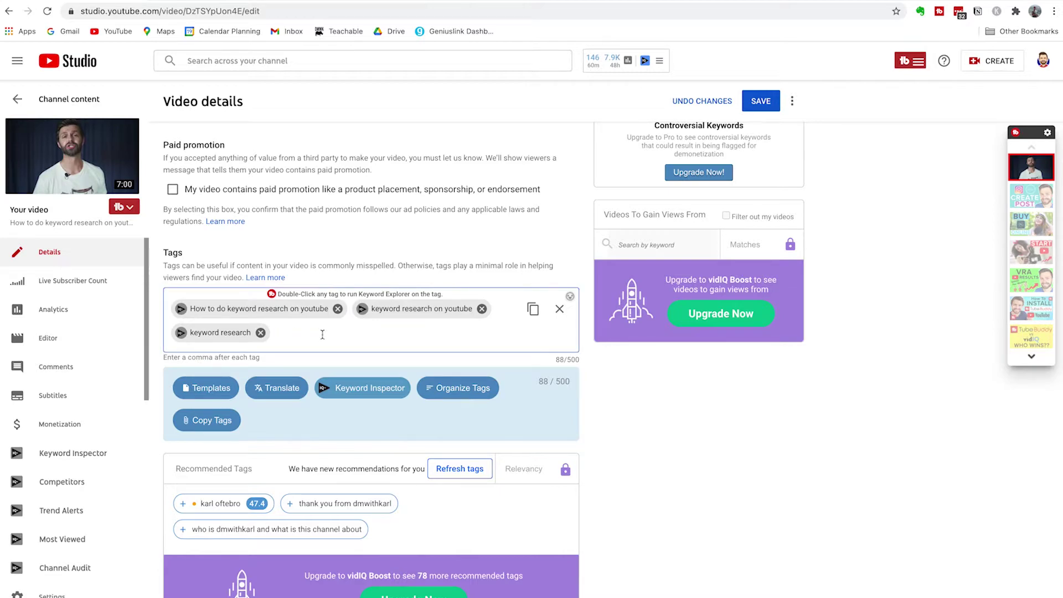
{"action": "type", "text": "how"}
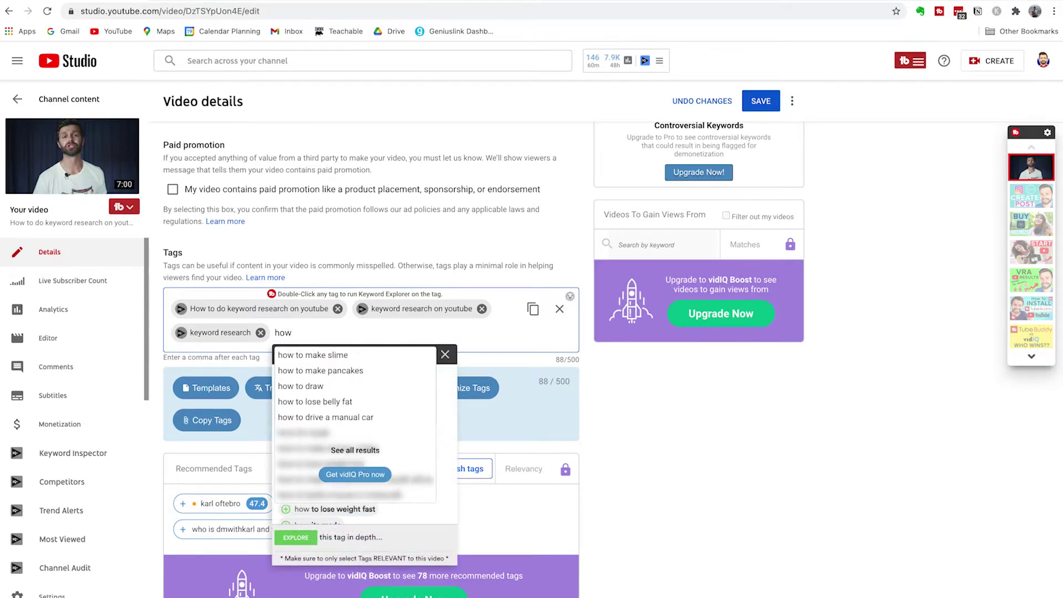
{"action": "type", "text": " to do keyword res"}
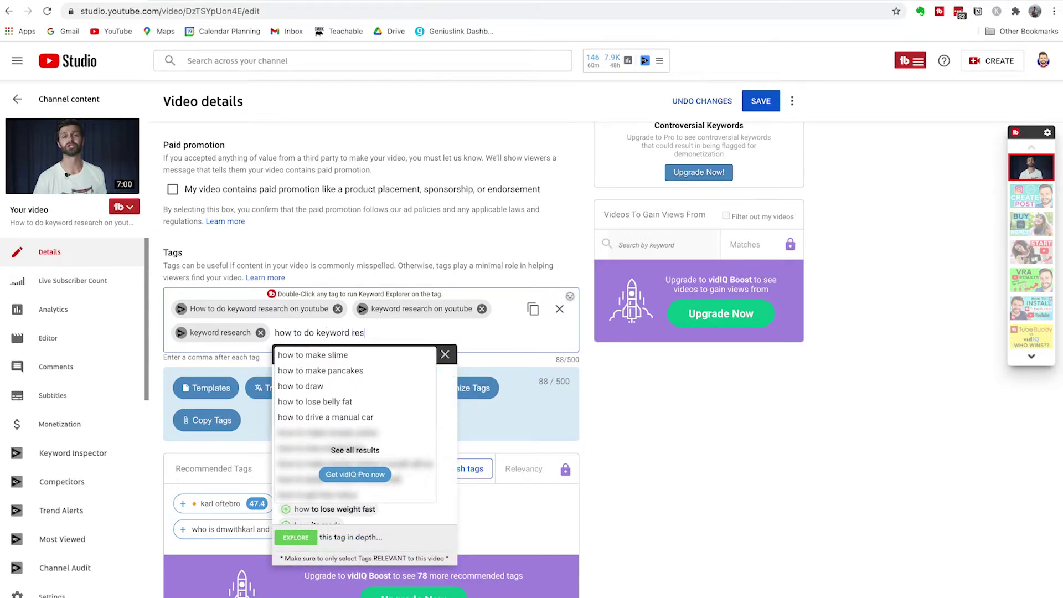
{"action": "type", "text": "earch on youtube 2021"}
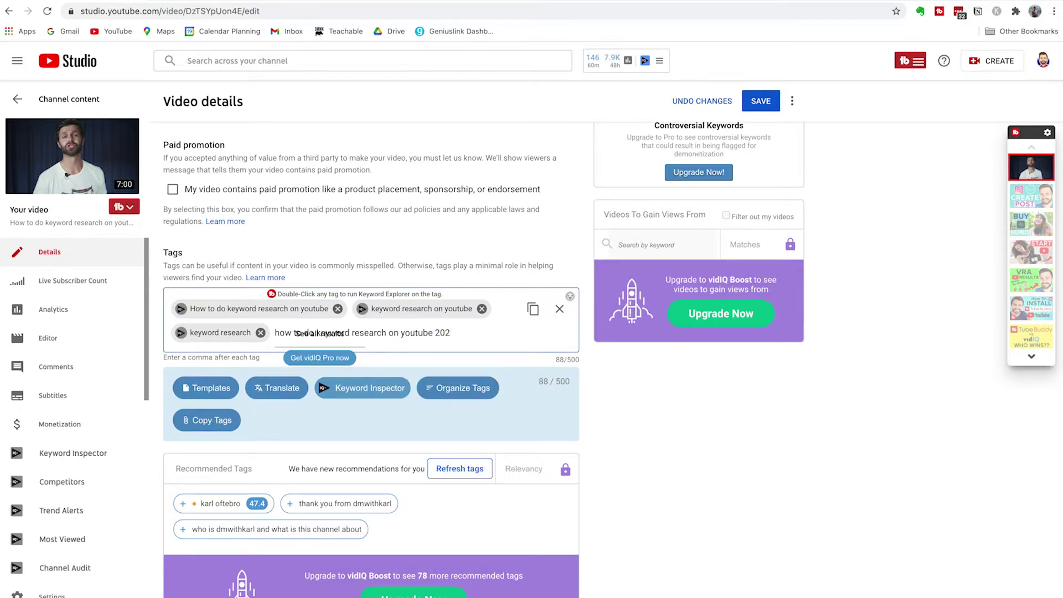
{"action": "key", "text": "Return"}
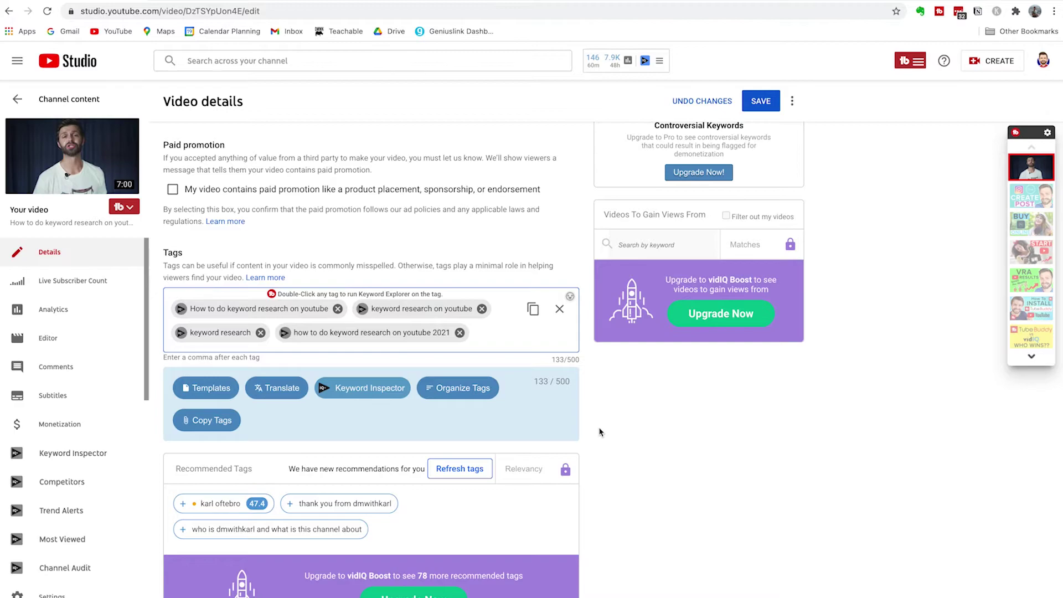
Sort the TubeBuddy recommended tags by keyword score and add "best free keyword research tool for seo".
{"action": "scroll", "coordinate": [599, 430], "scroll_direction": "down", "scroll_amount": 8}
{"action": "scroll", "coordinate": [599, 432], "scroll_direction": "up", "scroll_amount": 5}
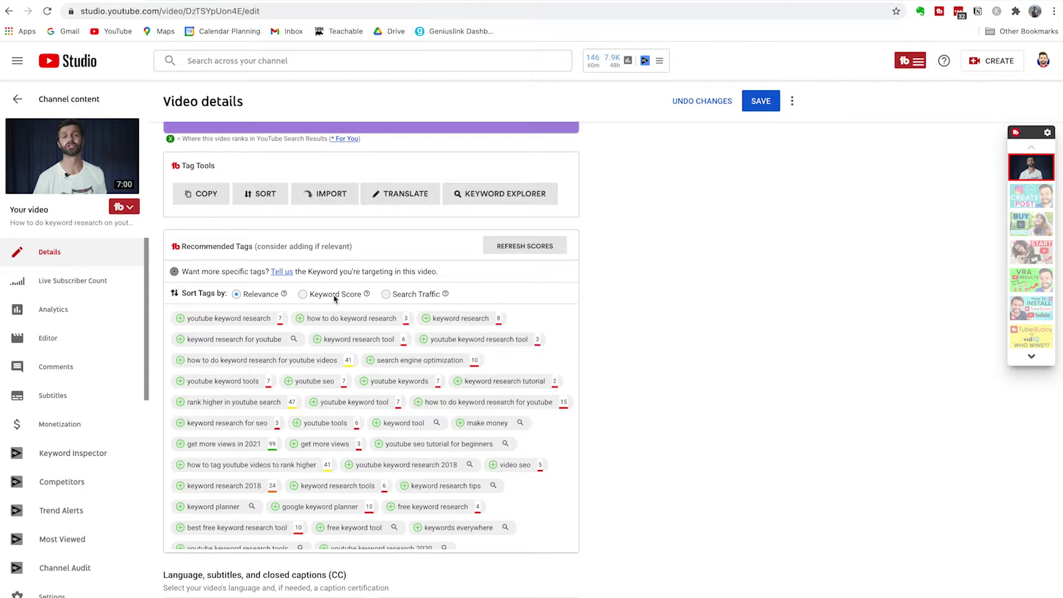
{"action": "left_click", "coordinate": [309, 297]}
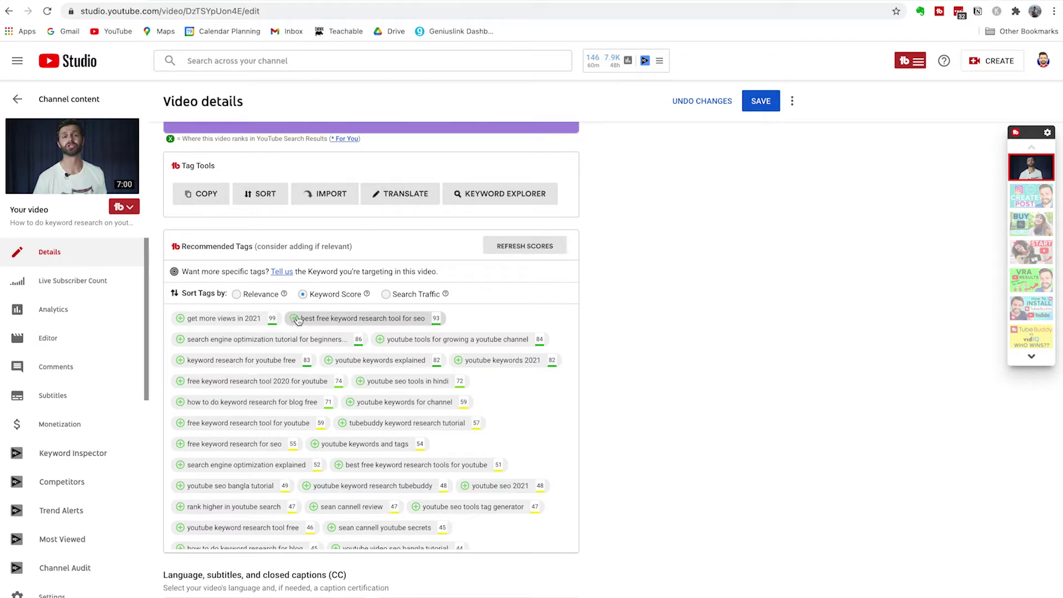
{"action": "left_click", "coordinate": [298, 320]}
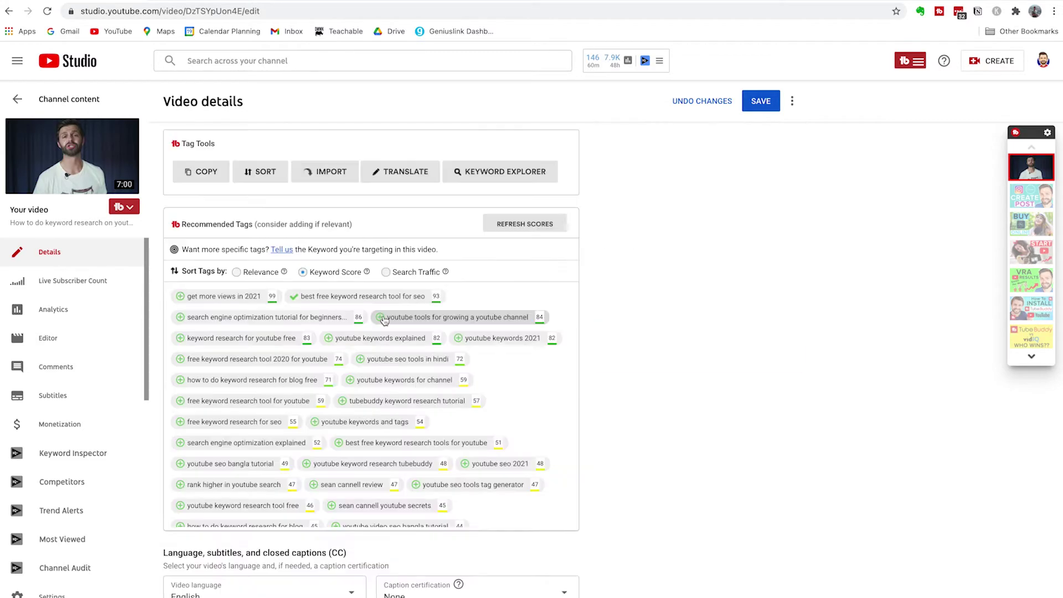
Add the recommended tags "youtube tools for growing a youtube channel", "keyword research for youtube free" and "youtube keywords 2021".
{"action": "left_click", "coordinate": [381, 318]}
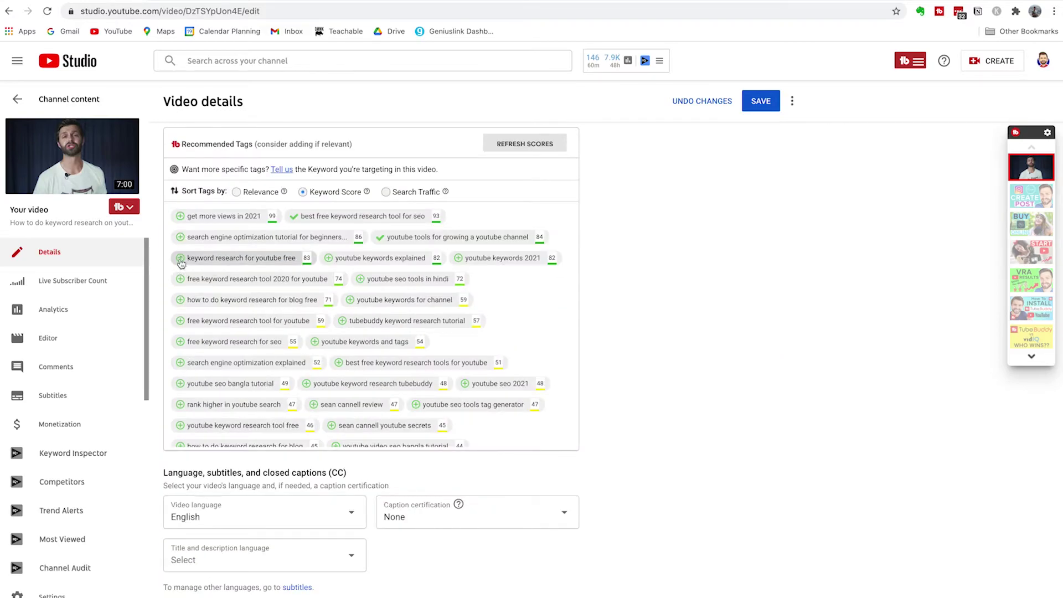
{"action": "left_click", "coordinate": [181, 258]}
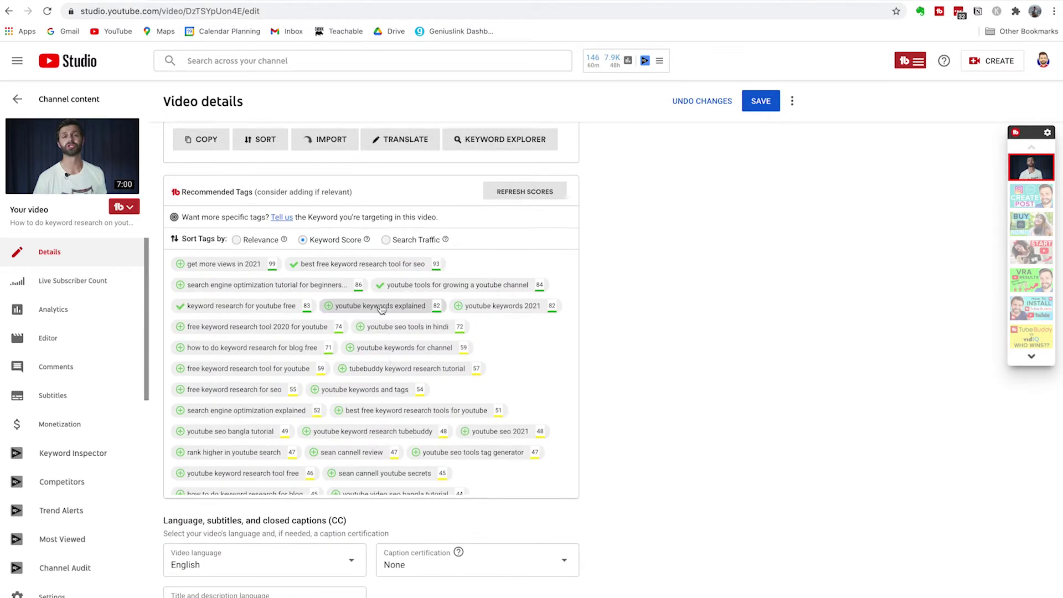
{"action": "left_click", "coordinate": [471, 309]}
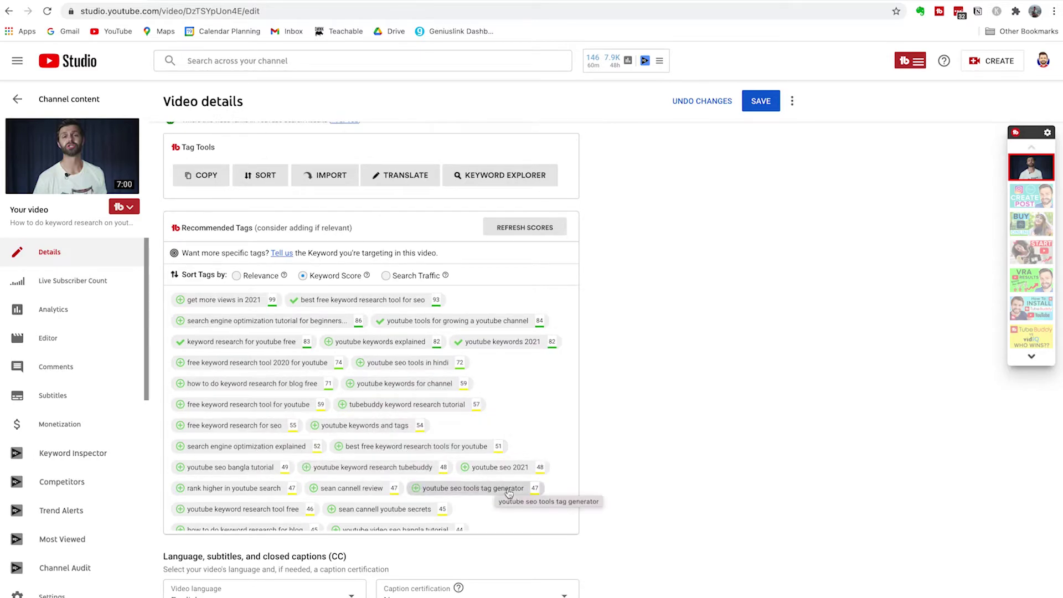
Sort the TubeBuddy recommended tags by relevance and refresh their scores.
{"action": "left_click", "coordinate": [237, 276]}
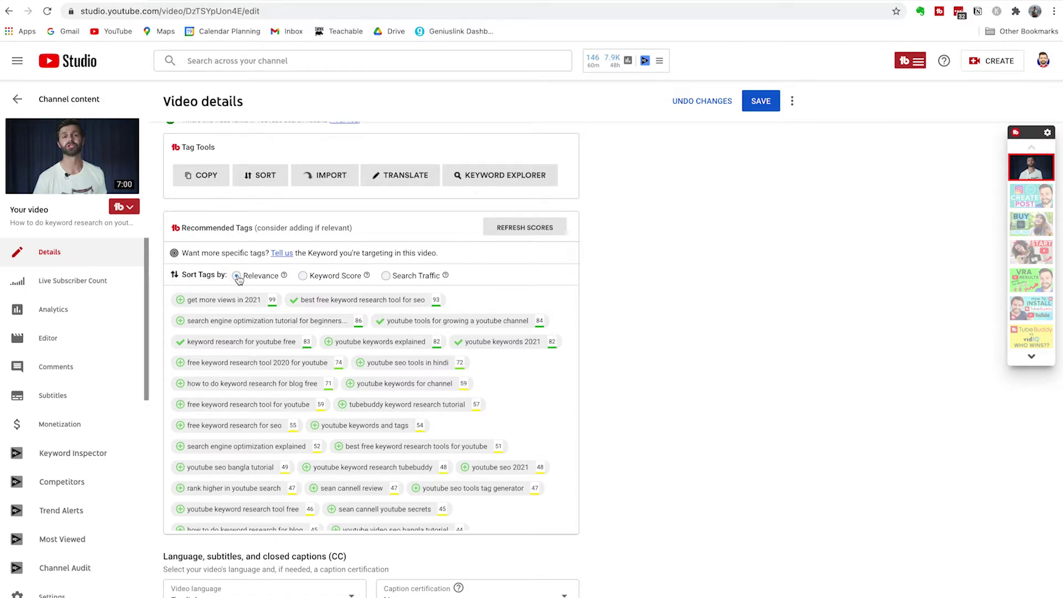
{"action": "left_click", "coordinate": [536, 229]}
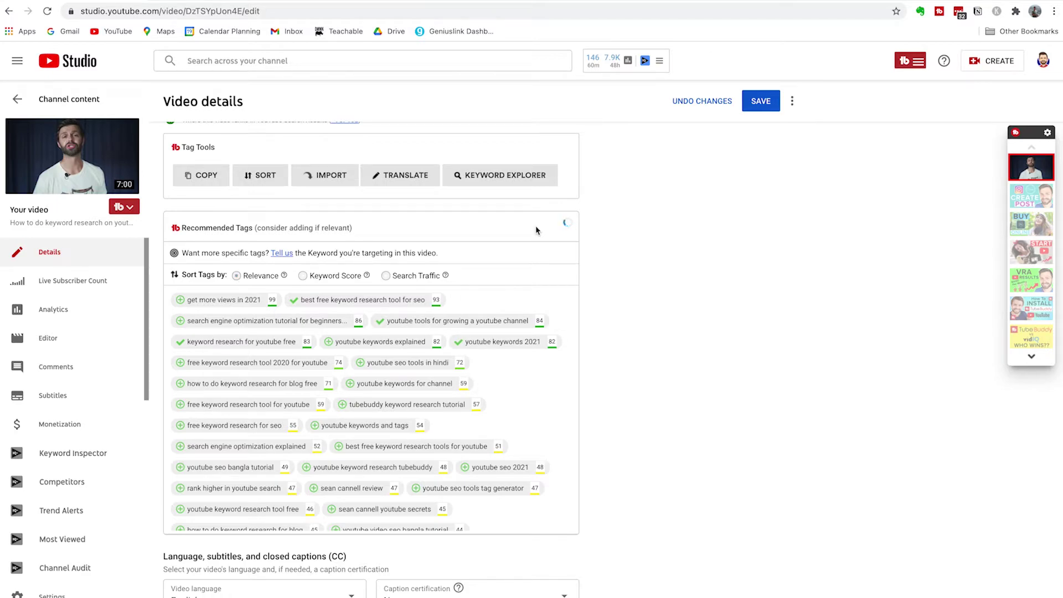
Add the tags "seo on youtube 2021" and "seo for youtube videos" to the video.
{"action": "scroll", "coordinate": [577, 246], "scroll_direction": "up", "scroll_amount": 10}
{"action": "scroll", "coordinate": [577, 246], "scroll_direction": "down", "scroll_amount": 4}
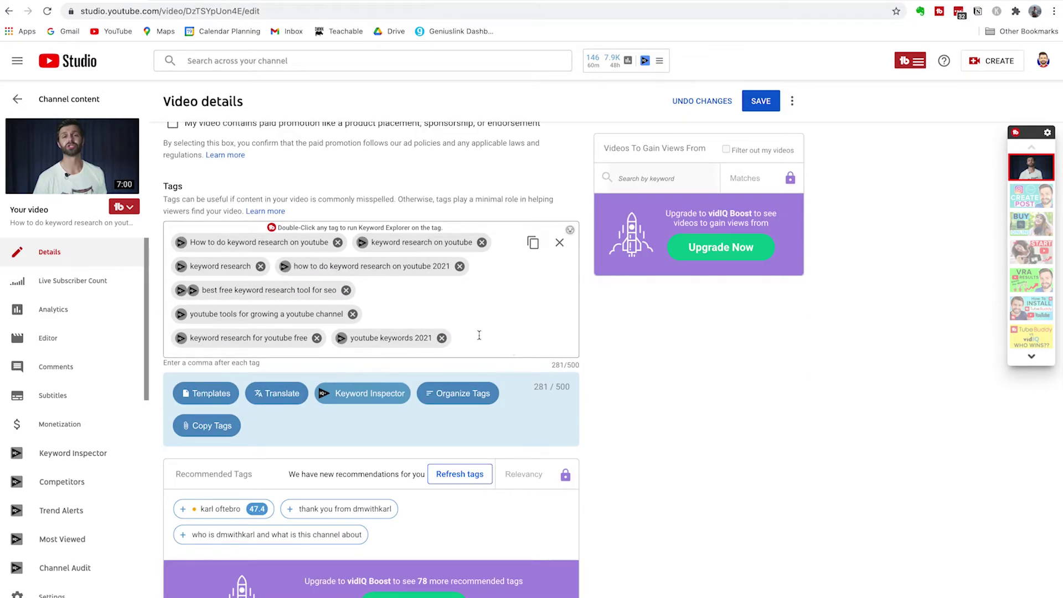
{"action": "left_click", "coordinate": [462, 332]}
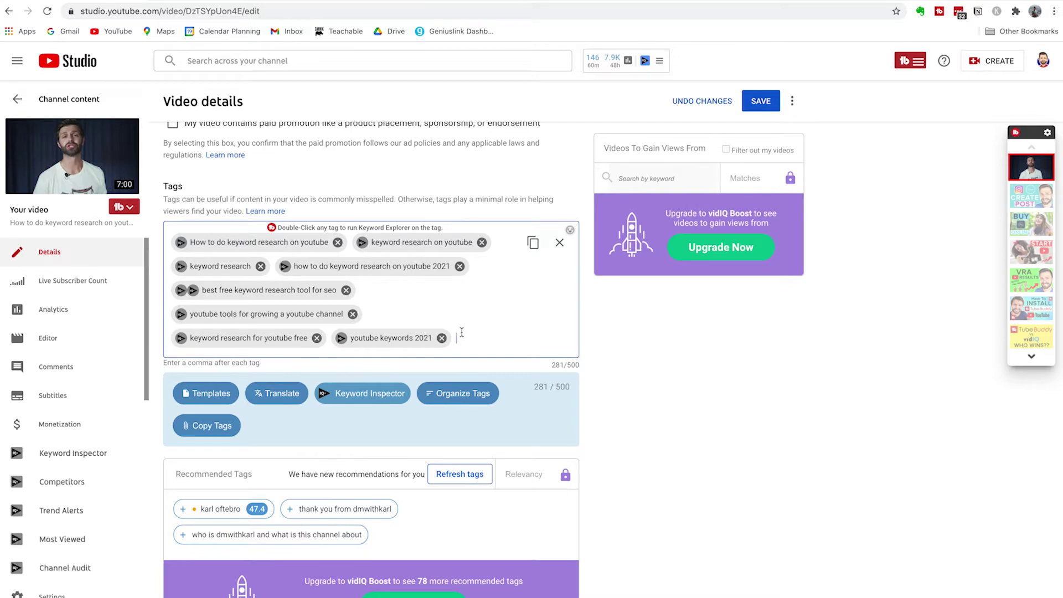
{"action": "type", "text": "seo on "}
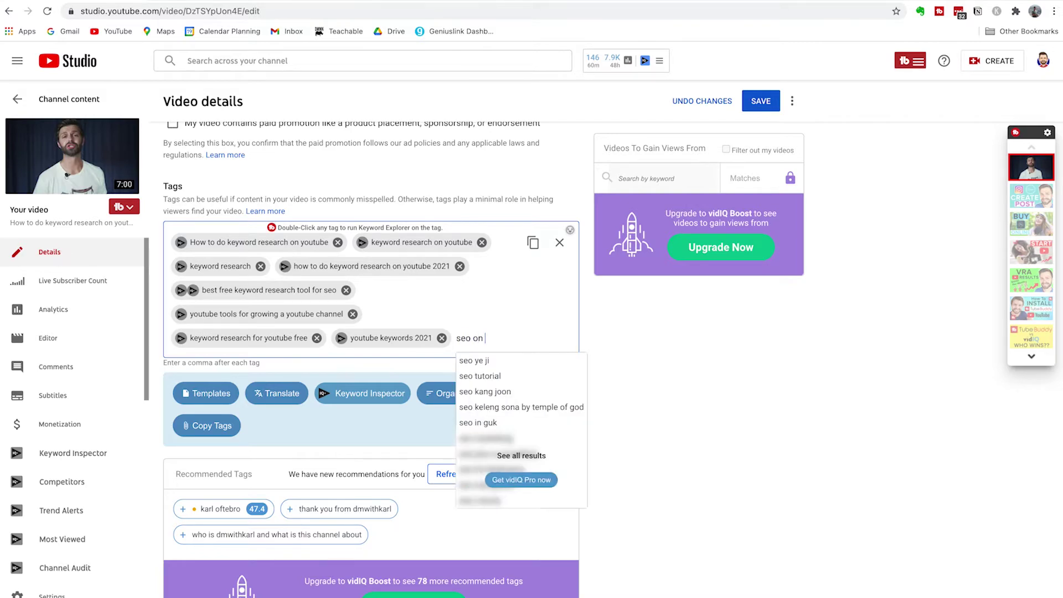
{"action": "type", "text": "youtube"}
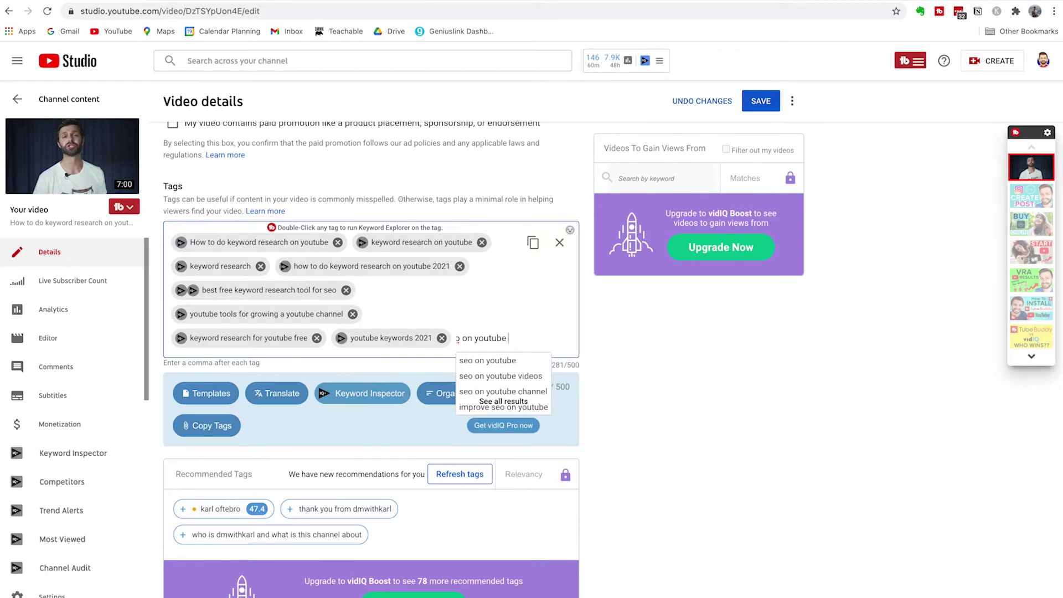
{"action": "type", "text": " 2021,seo "}
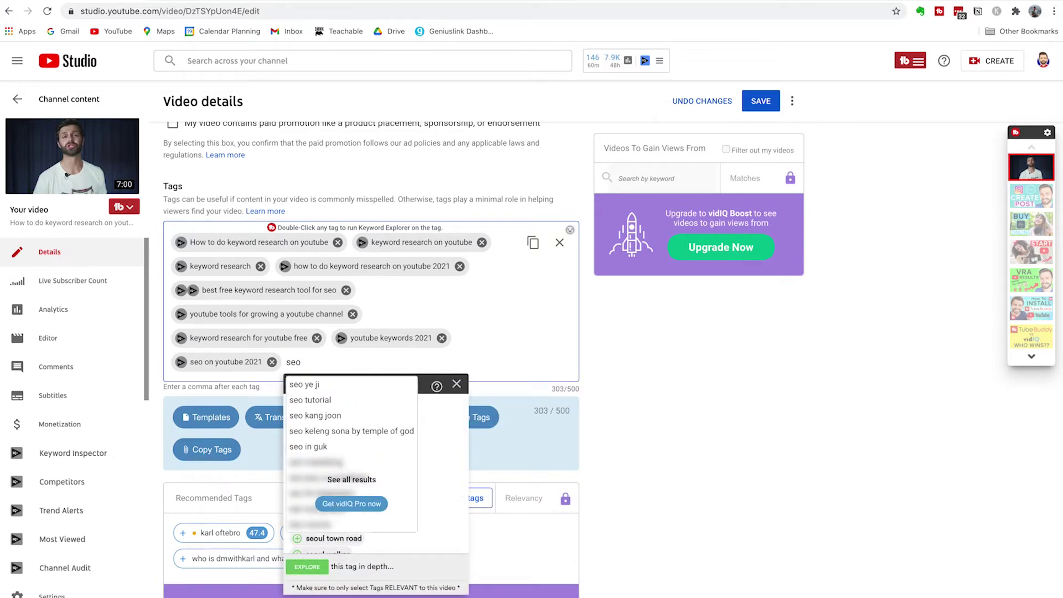
{"action": "type", "text": "for youtube videos"}
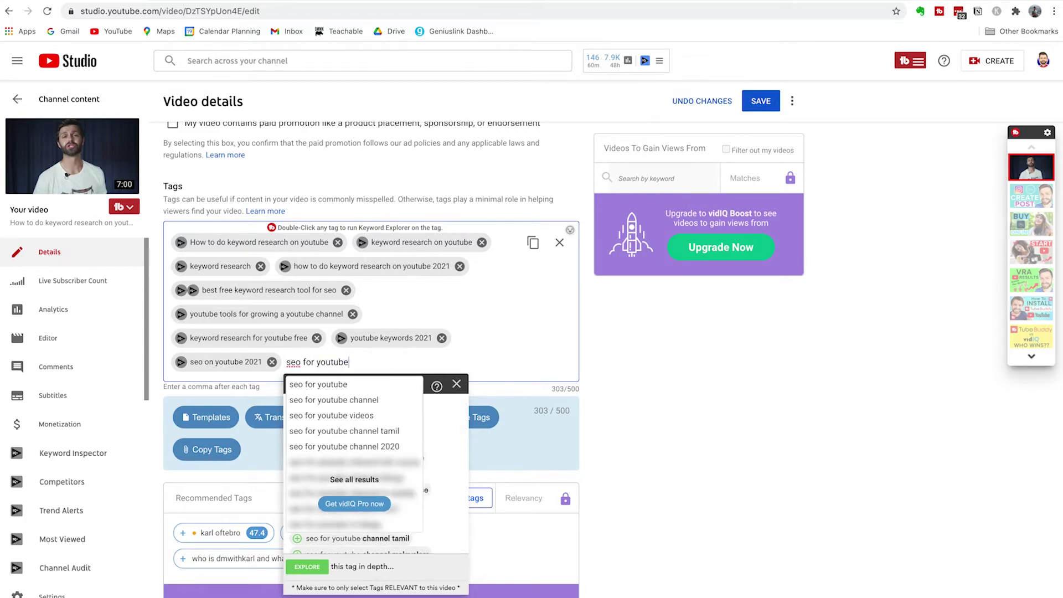
{"action": "left_click", "coordinate": [367, 417]}
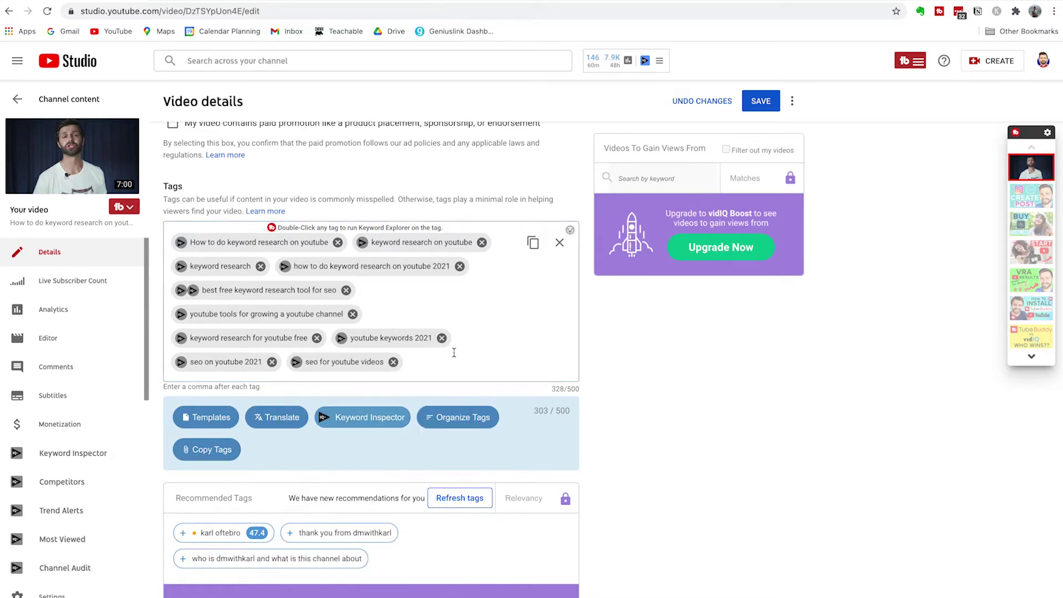
Add the suggested tag "how to do seo on youtube video" to the video's tags.
{"action": "left_click", "coordinate": [416, 363]}
{"action": "type", "text": "how to do sro"}
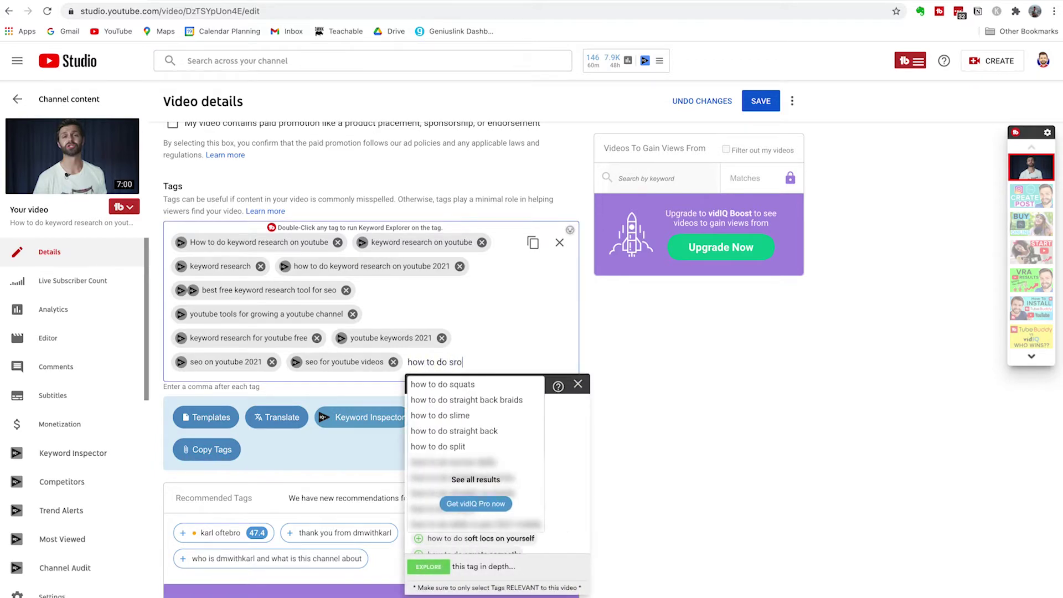
{"action": "key", "text": "BackSpace"}
{"action": "key", "text": "BackSpace"}
{"action": "type", "text": "eo on youtube"}
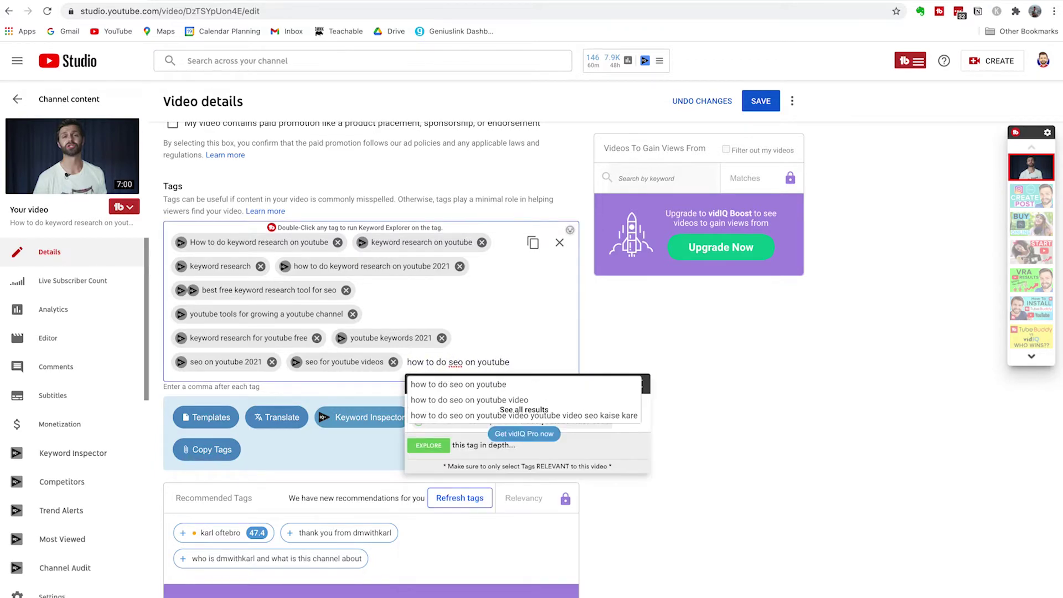
{"action": "left_click", "coordinate": [464, 400]}
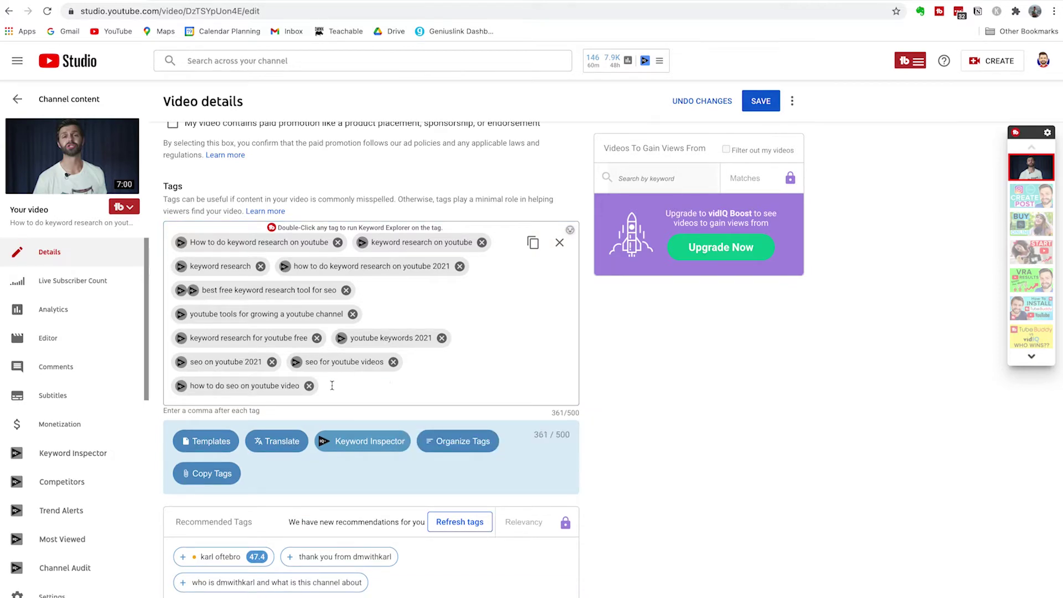
Add the tag "how to perform keyword research on youtube" to the video.
{"action": "type", "text": "how to perform "}
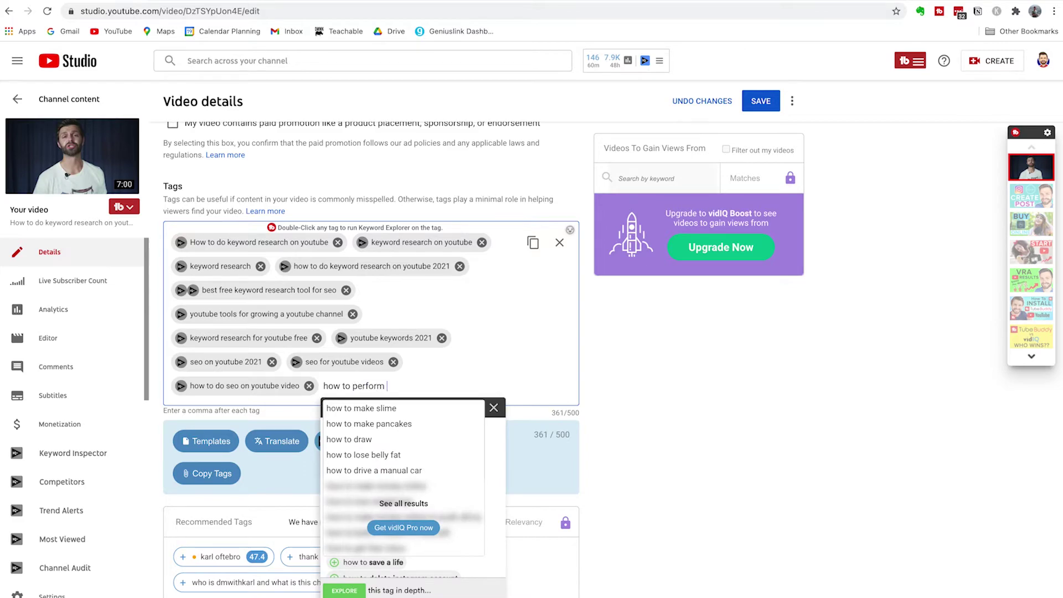
{"action": "type", "text": "keyword research on youtube"}
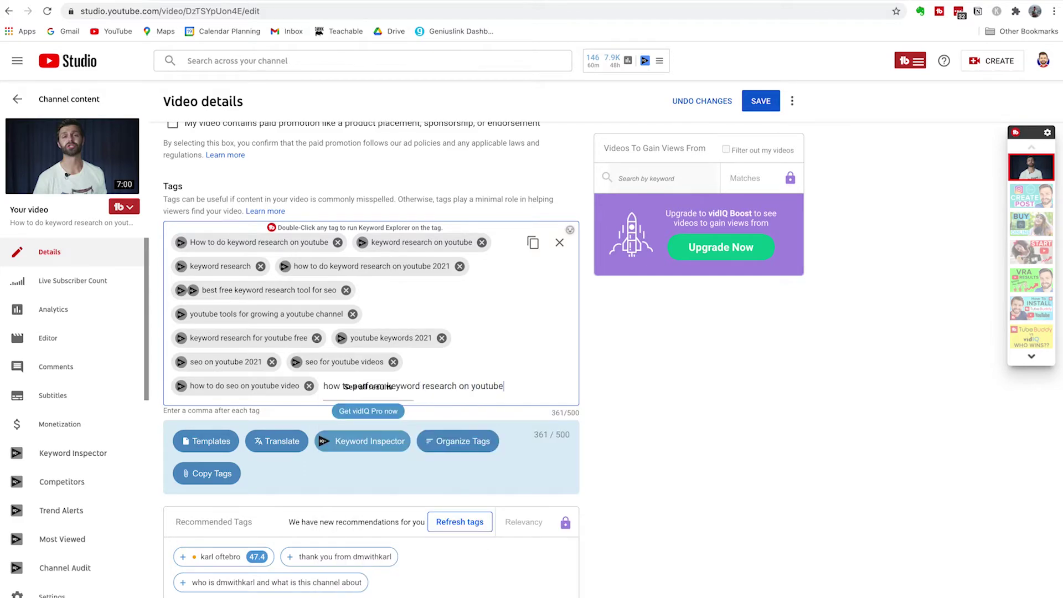
{"action": "key", "text": "Return"}
Add the tags "step by step youtube seo for beginners" and "keyword research tutorial for beginners 2021".
{"action": "type", "text": "step by step"}
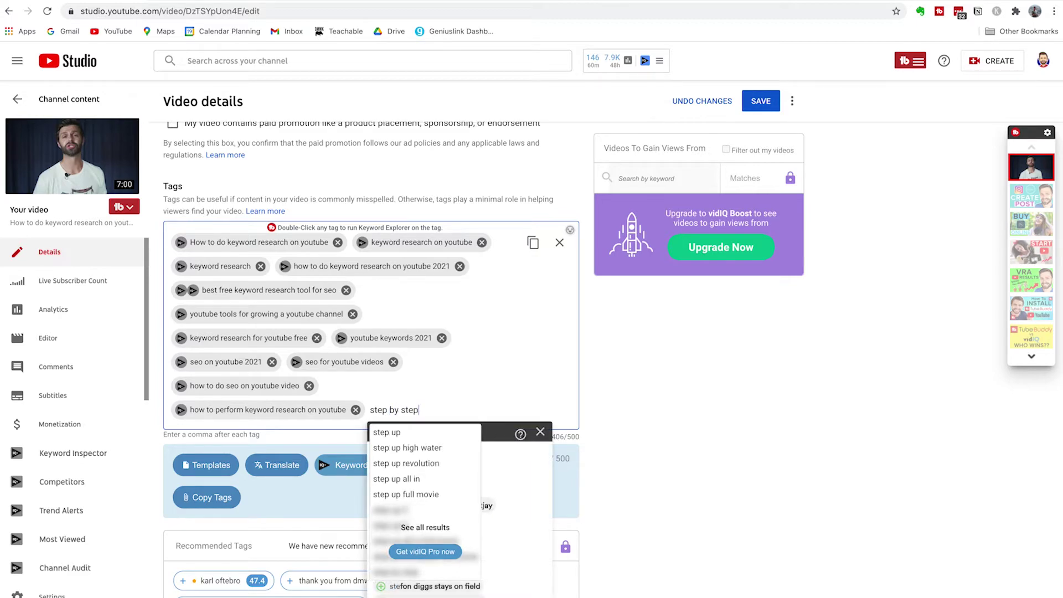
{"action": "type", "text": " youtube"}
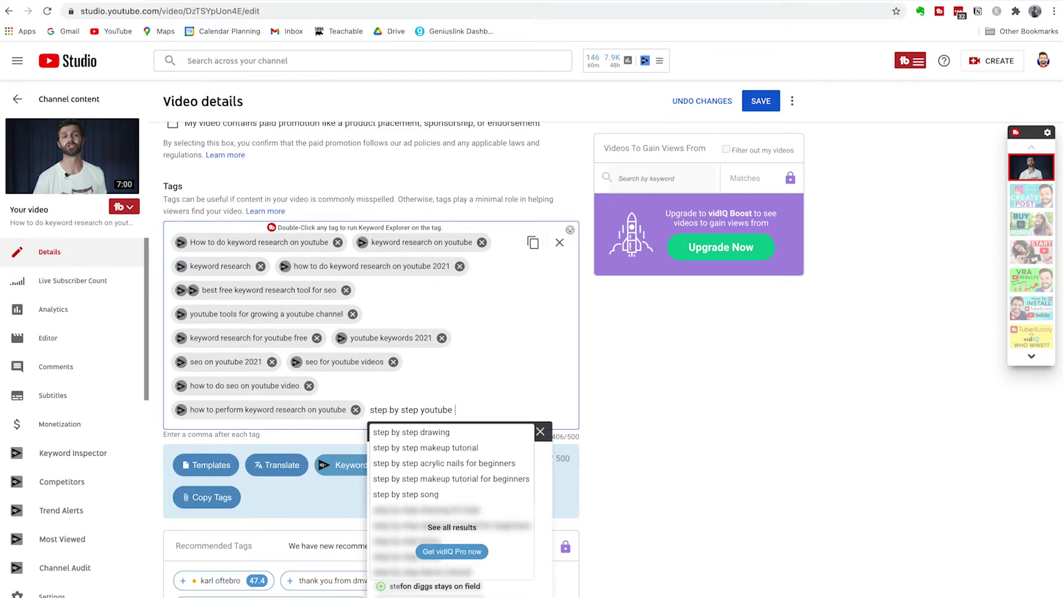
{"action": "type", "text": " seo for "}
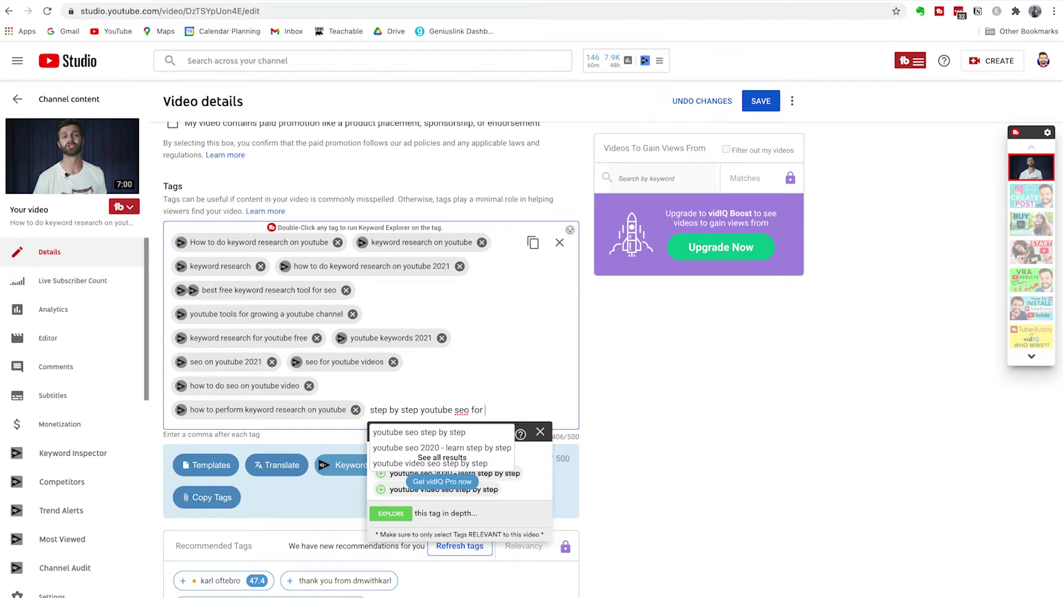
{"action": "type", "text": "beginners,"}
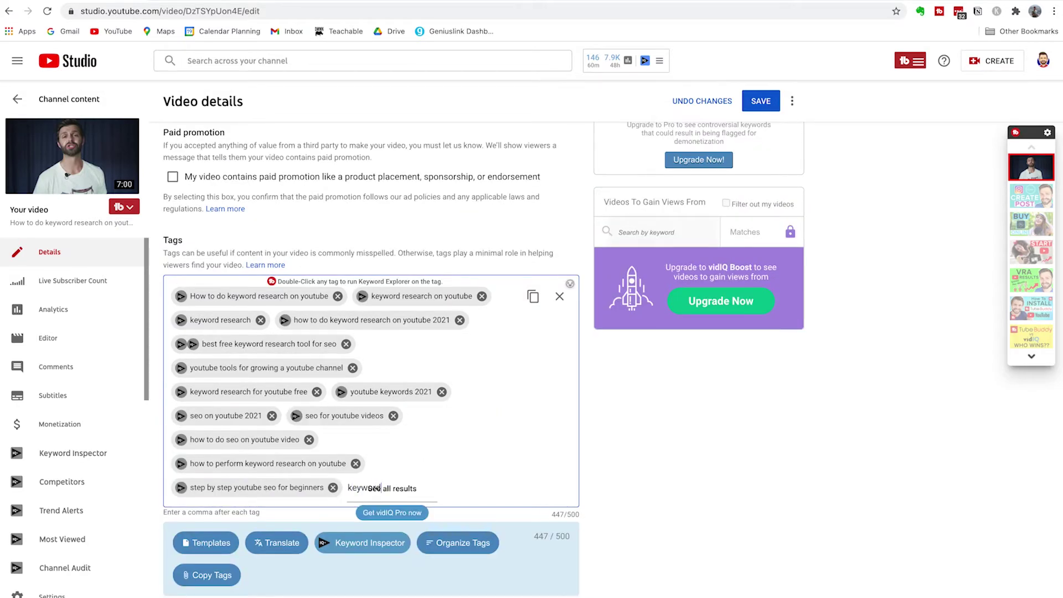
{"action": "type", "text": "keyword research tutorial for beginners 2021"}
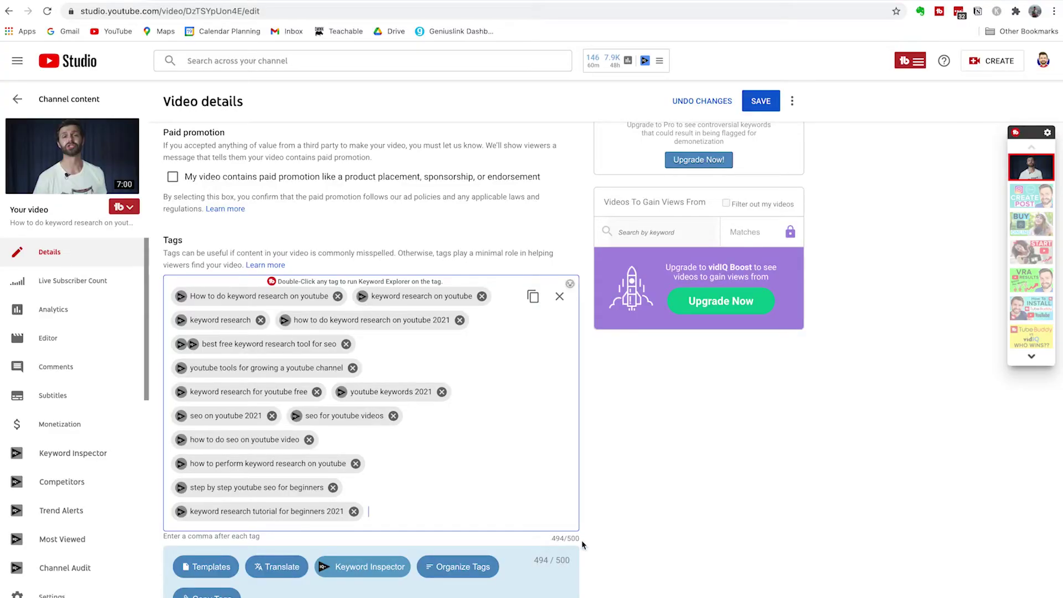
Check the tag character count and save the video's updated details.
{"action": "double_click", "coordinate": [582, 544]}
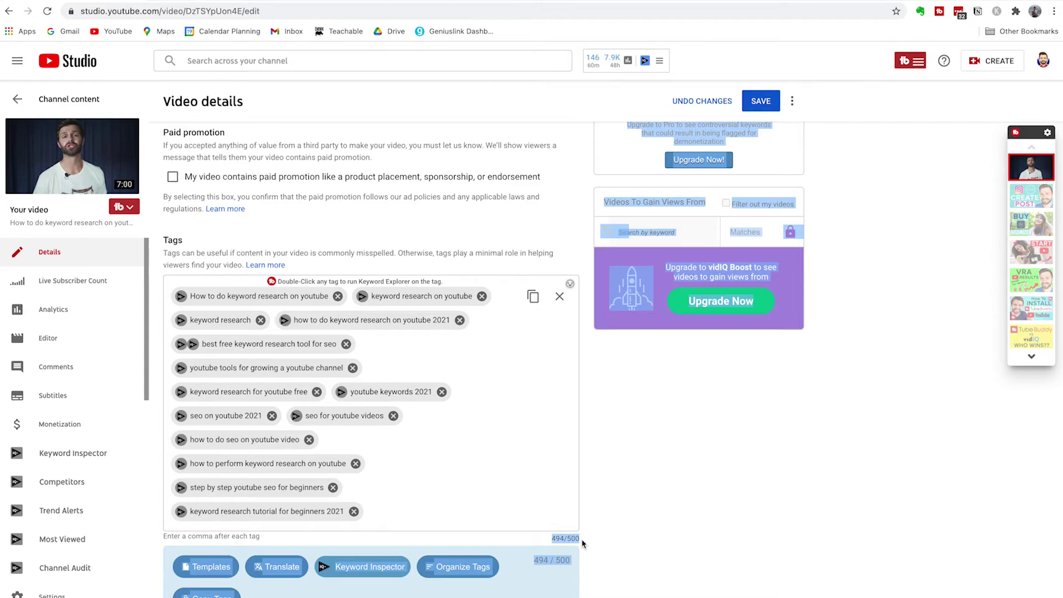
{"action": "left_click", "coordinate": [670, 478]}
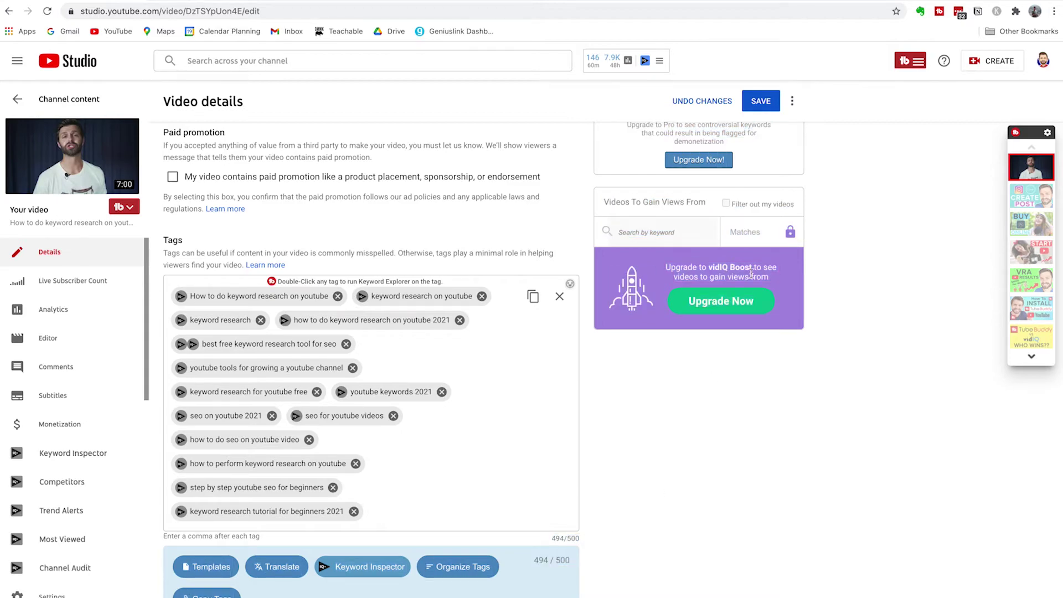
{"action": "left_click", "coordinate": [761, 103]}
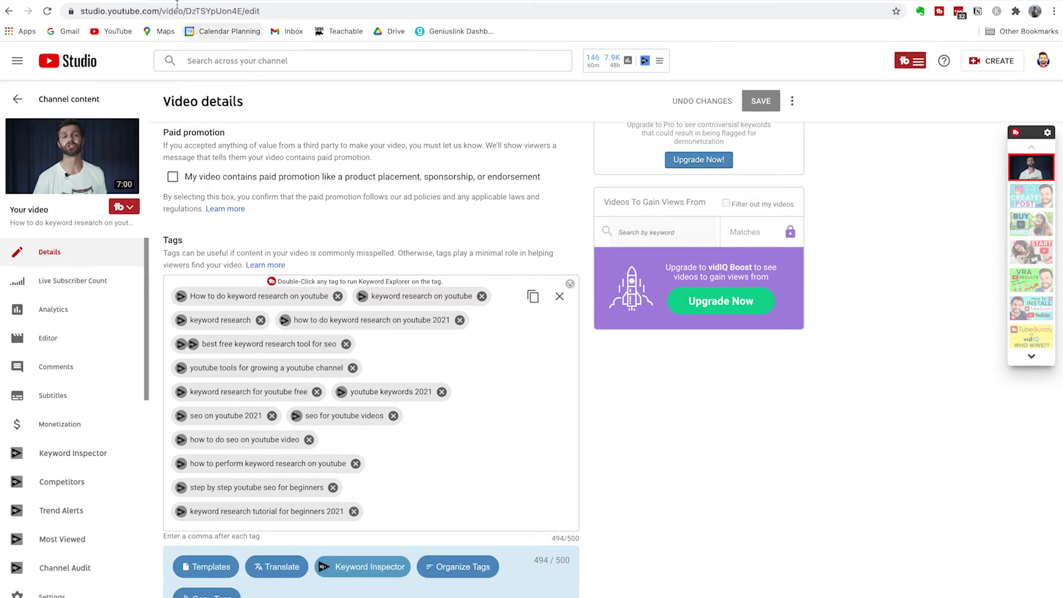
Open youtube.com in a new browser tab and search for "how to do keyword research for youtube".
{"action": "left_click", "coordinate": [216, 1]}
{"action": "type", "text": "youtube.com"}
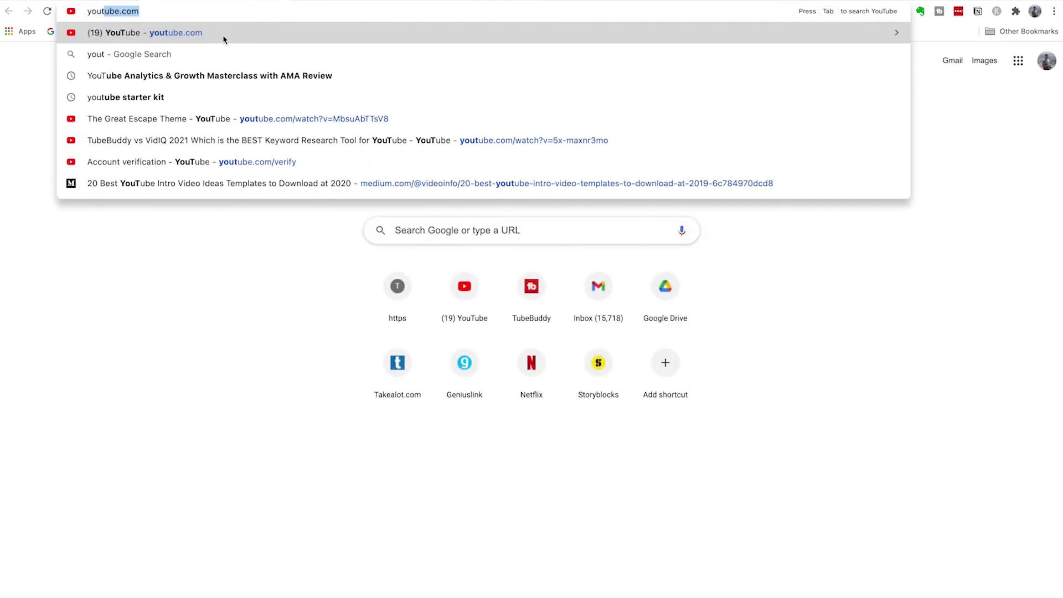
{"action": "key", "text": "Return"}
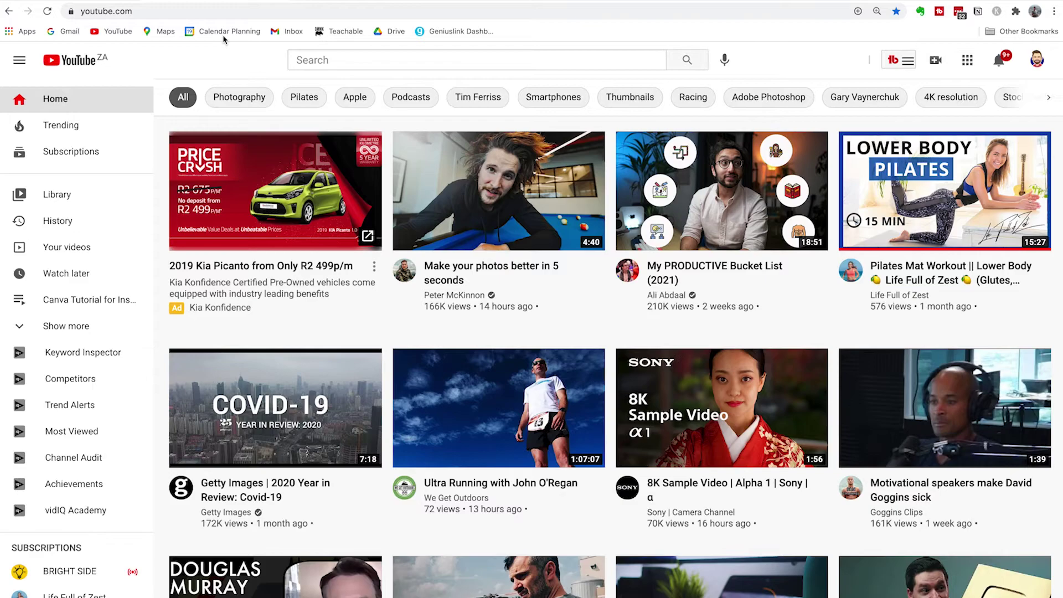
{"action": "left_click", "coordinate": [314, 58]}
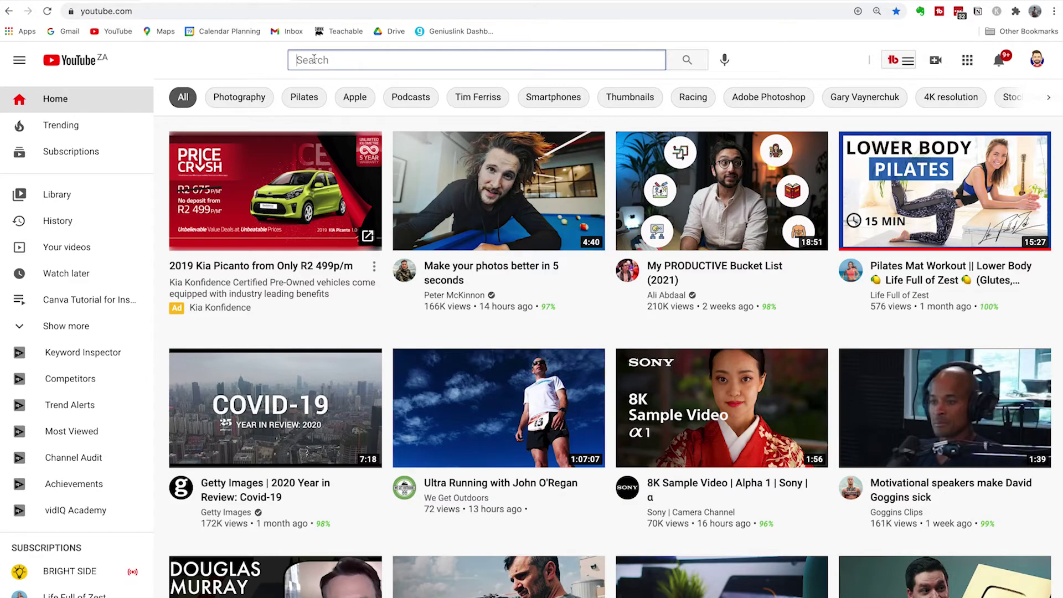
{"action": "type", "text": "how to "}
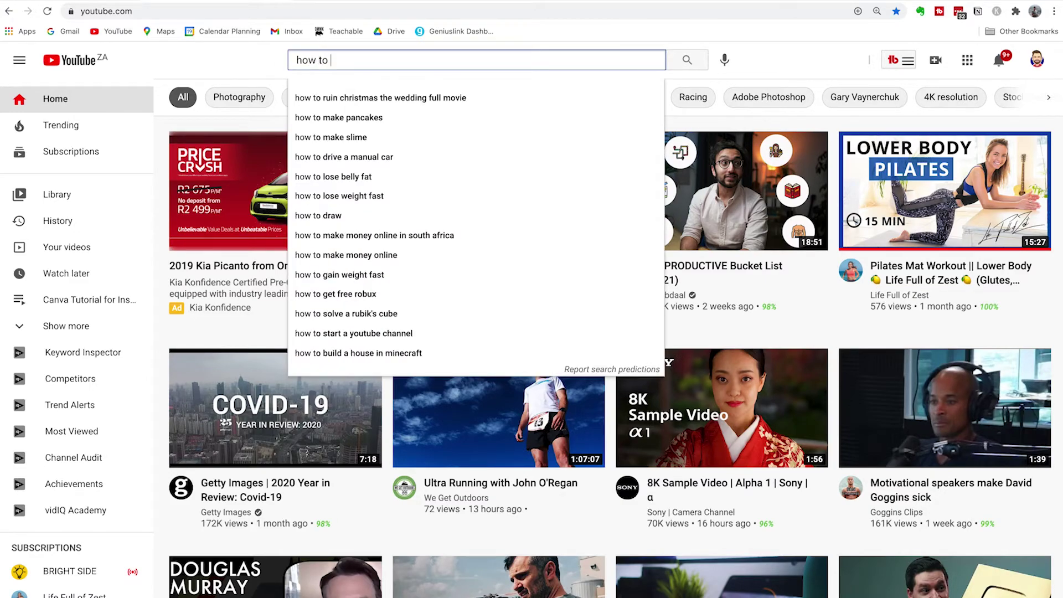
{"action": "type", "text": "do keyword research for youtube"}
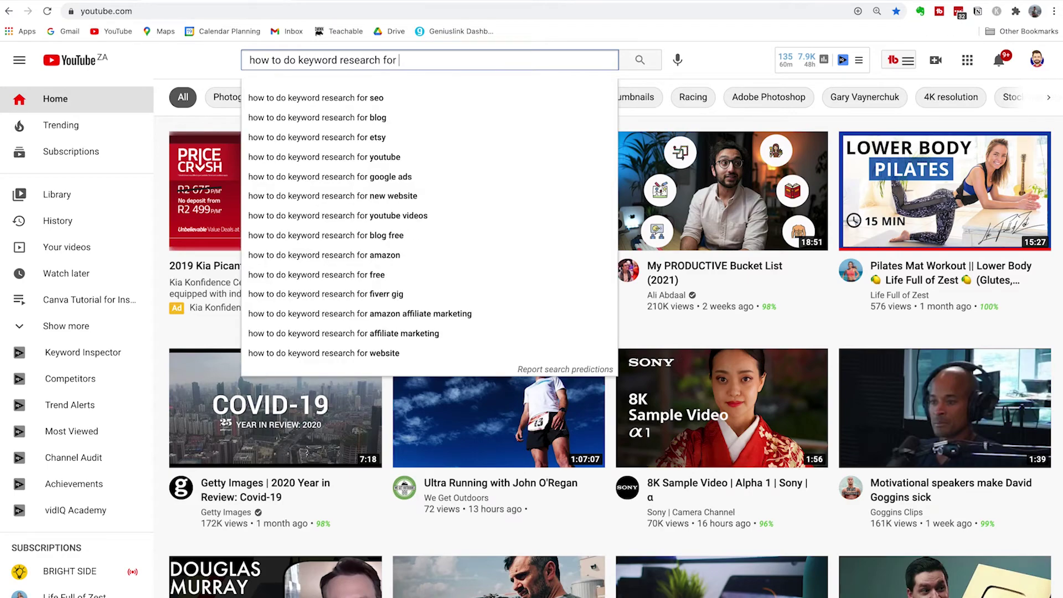
{"action": "key", "text": "Return"}
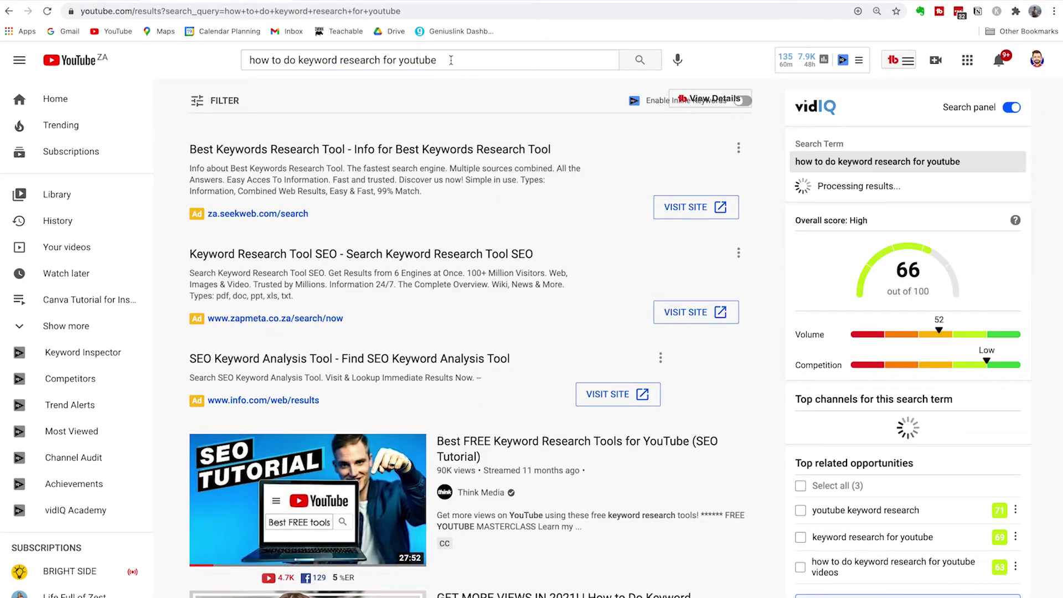
Examine the top-ranking videos for the search and the most used tags in TubeBuddy's Search Explorer.
{"action": "left_click", "coordinate": [450, 60]}
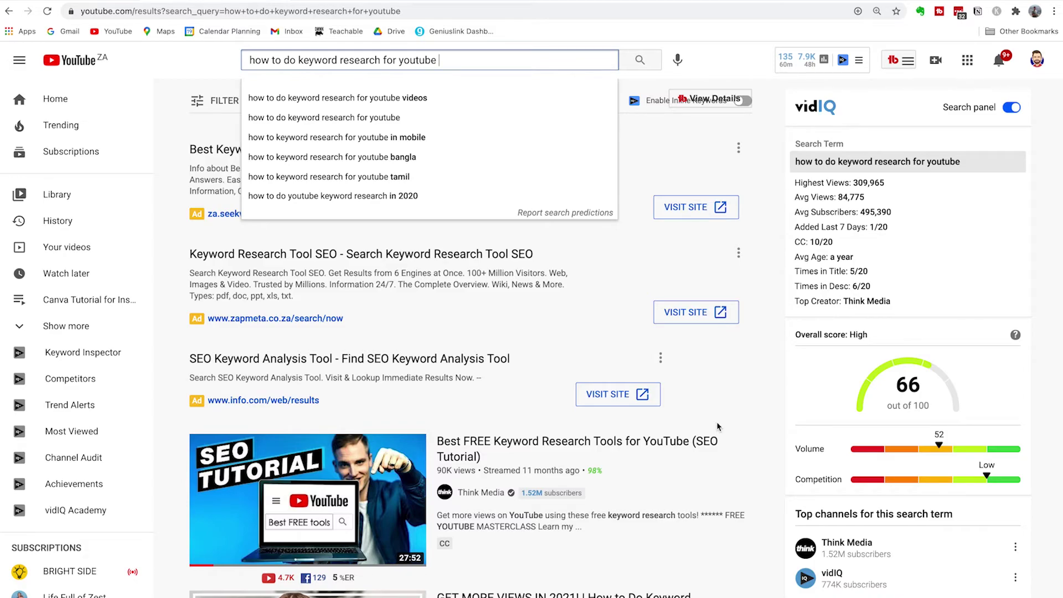
{"action": "scroll", "coordinate": [717, 427], "scroll_direction": "down", "scroll_amount": 3}
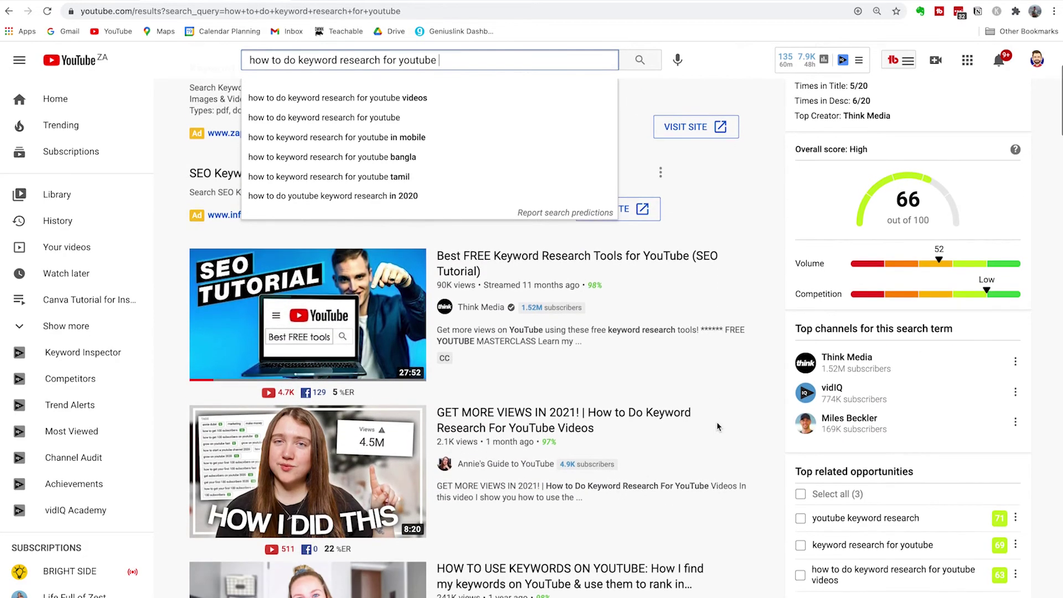
{"action": "mouse_move", "coordinate": [570, 285]}
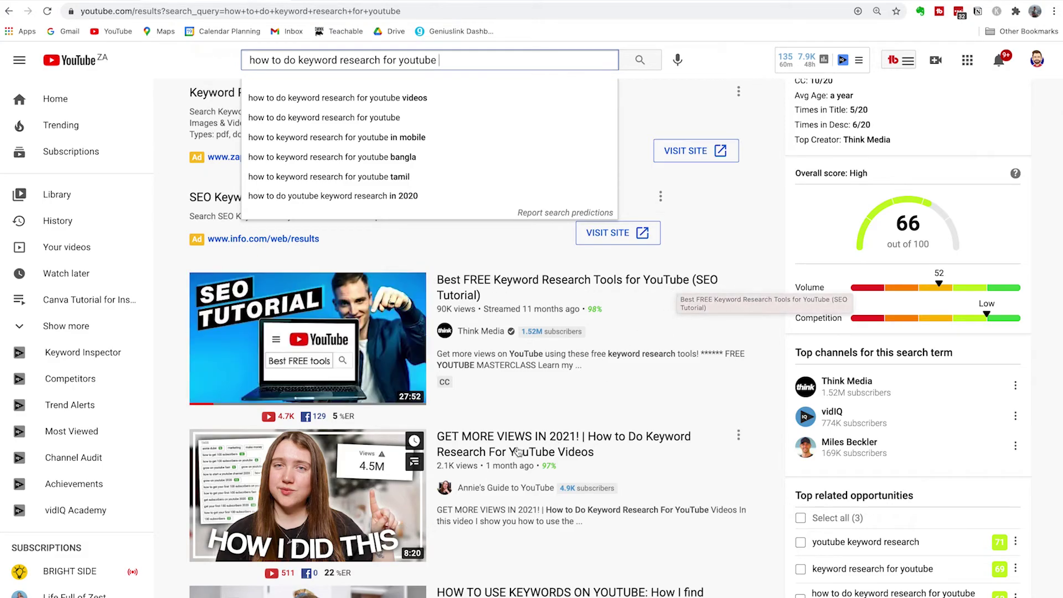
{"action": "mouse_move", "coordinate": [576, 446]}
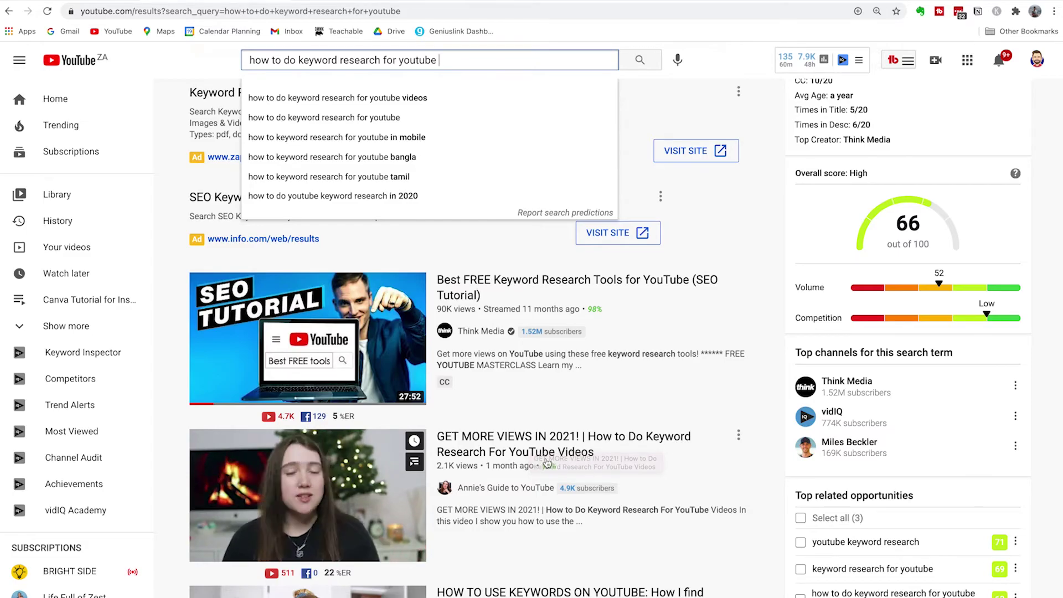
{"action": "scroll", "coordinate": [614, 505], "scroll_direction": "down", "scroll_amount": 5}
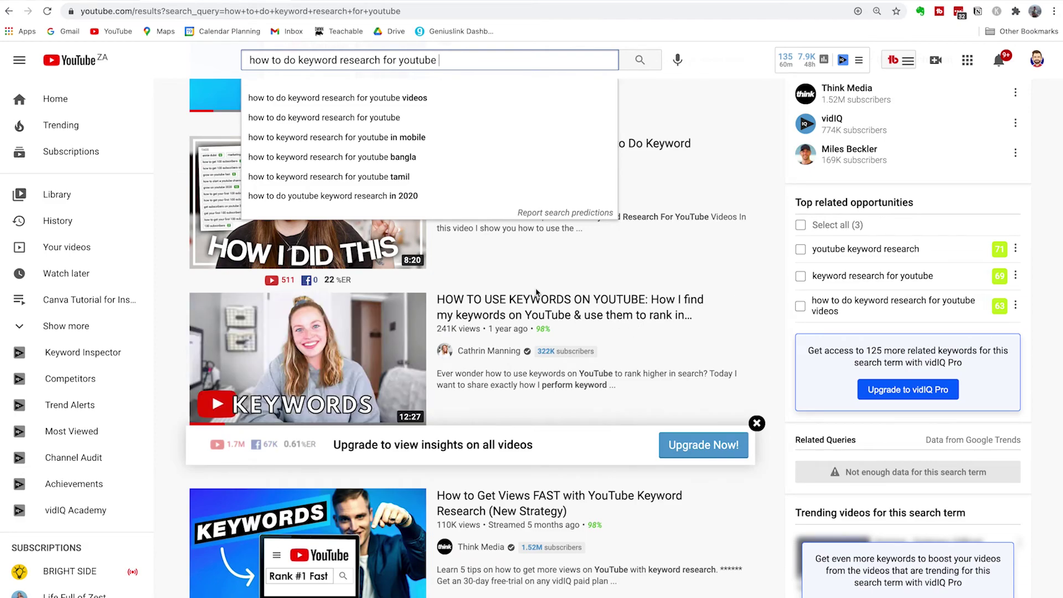
{"action": "scroll", "coordinate": [862, 475], "scroll_direction": "down", "scroll_amount": 10}
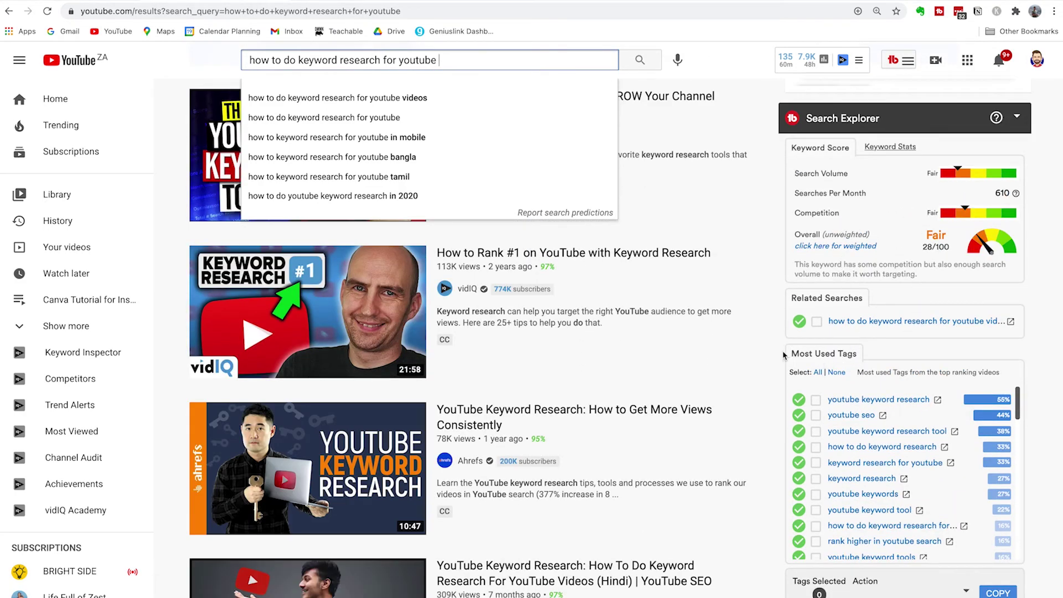
{"action": "left_click_drag", "start_coordinate": [790, 355], "coordinate": [869, 365]}
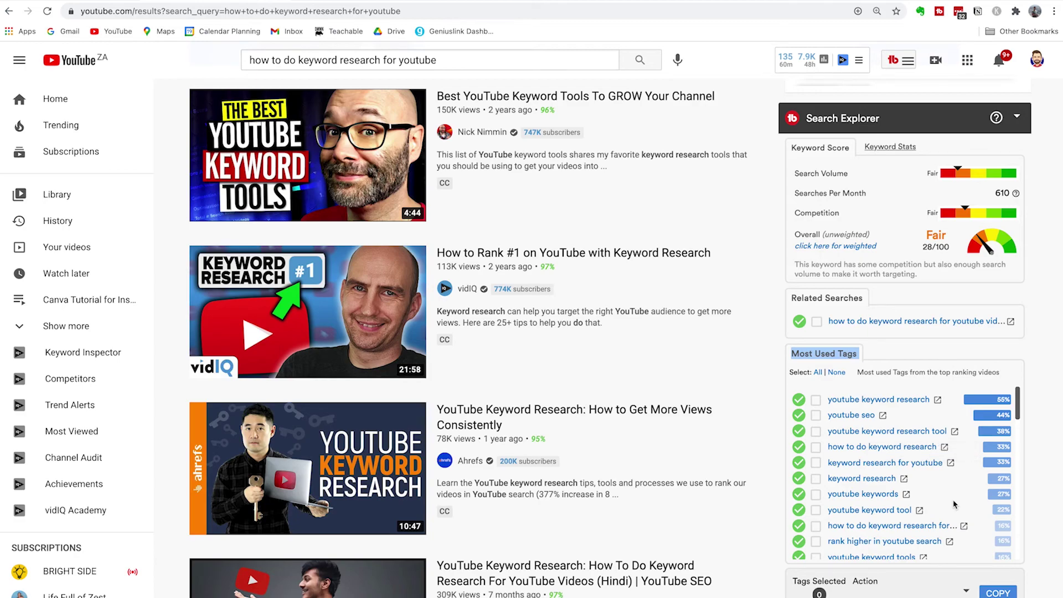
Copy the most used tags "youtube keyword research tool", "keyword research for youtube" and "keyword research" from the Search Explorer.
{"action": "left_click", "coordinate": [817, 464]}
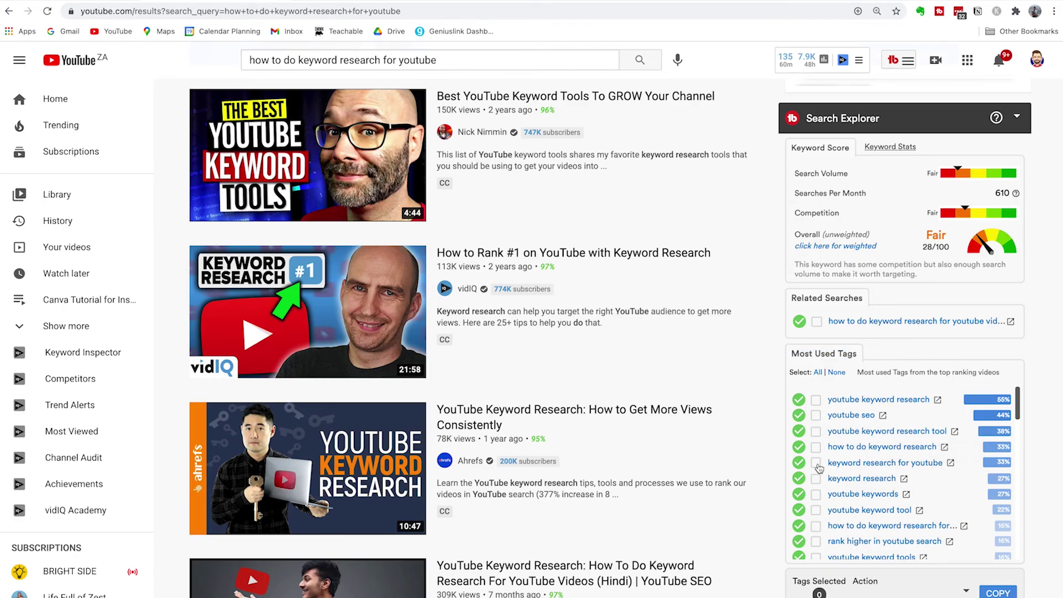
{"action": "left_click", "coordinate": [816, 432]}
{"action": "left_click", "coordinate": [993, 593]}
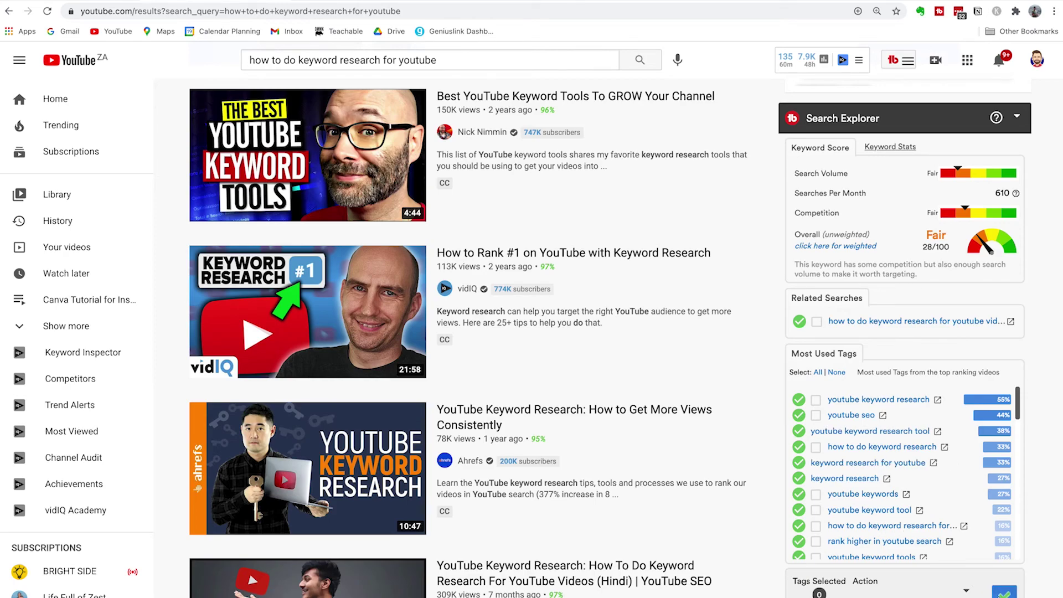